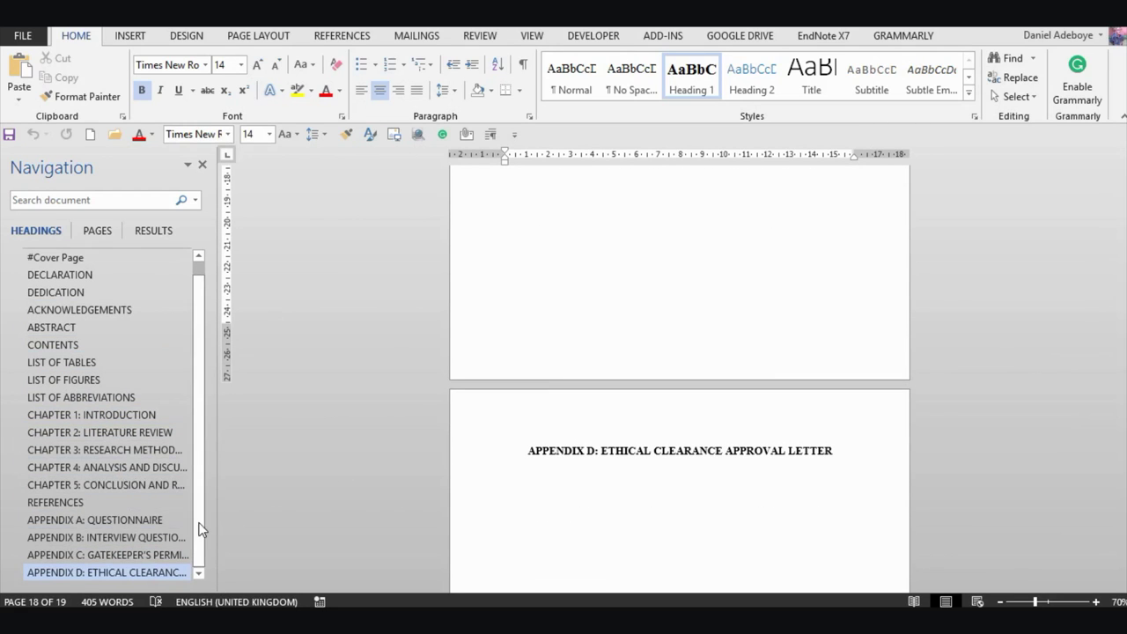
- Review the dissertation's layout from the cover page through the declaration to Chapter 1, and return to the cover page
click(78, 275)
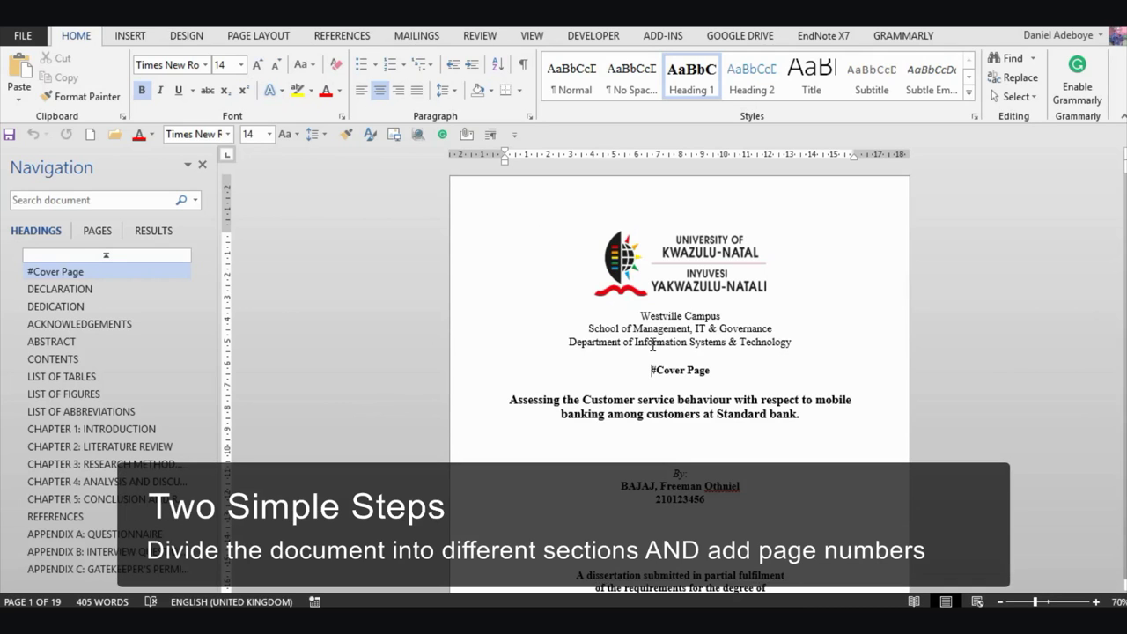
scroll(653, 344, down, 5)
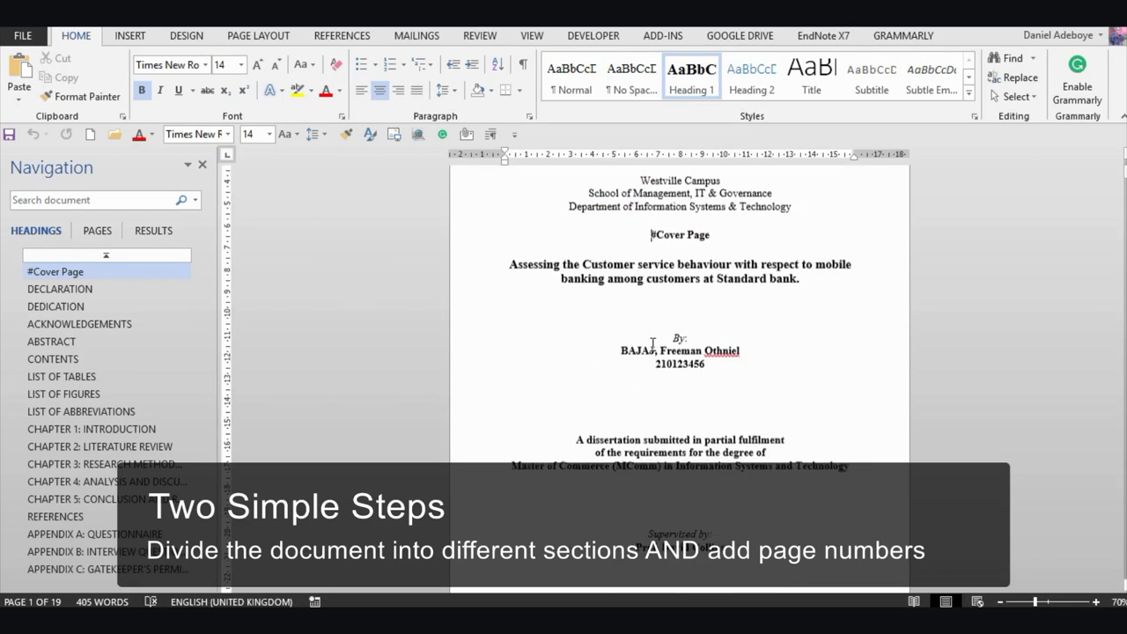
scroll(652, 345, up, 4)
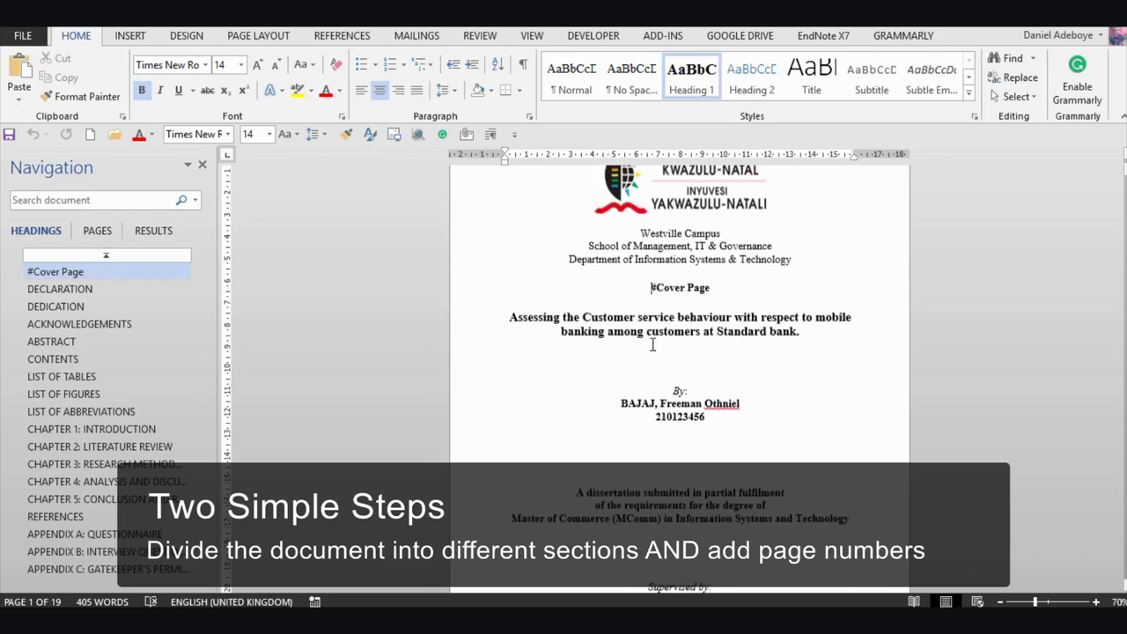
scroll(652, 344, down, 3)
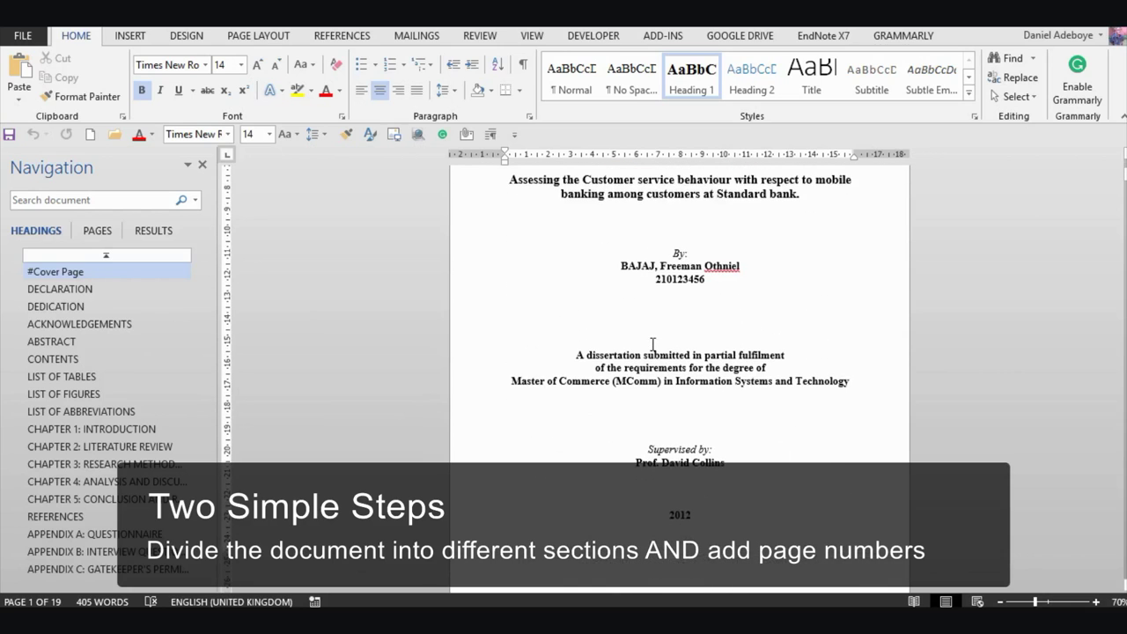
scroll(652, 344, down, 9)
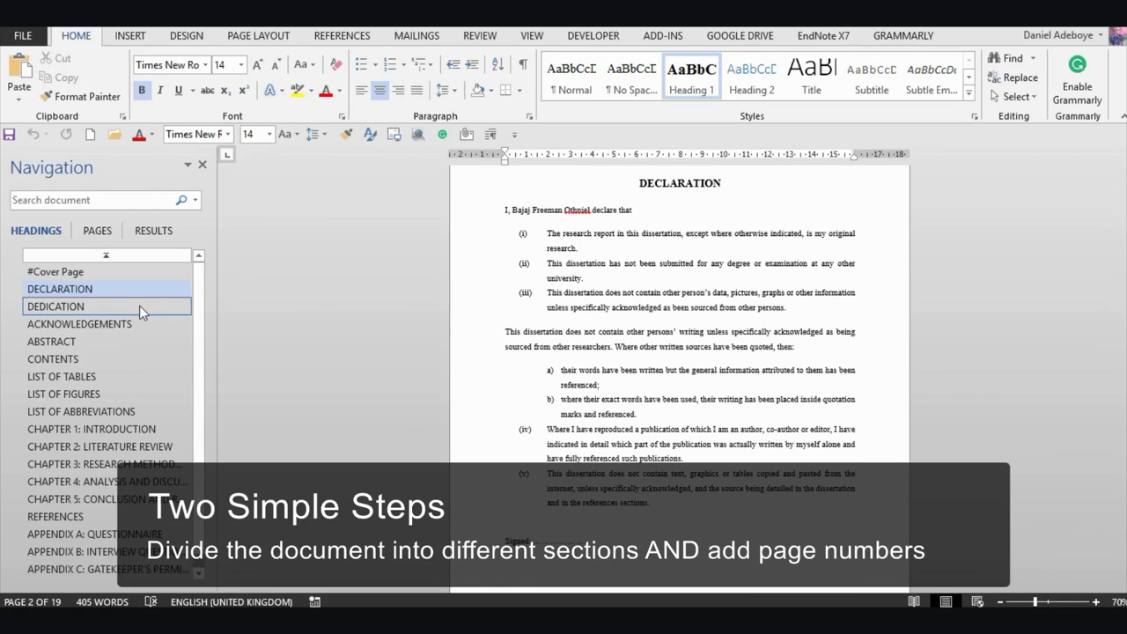
click(137, 409)
scroll(464, 395, down, 8)
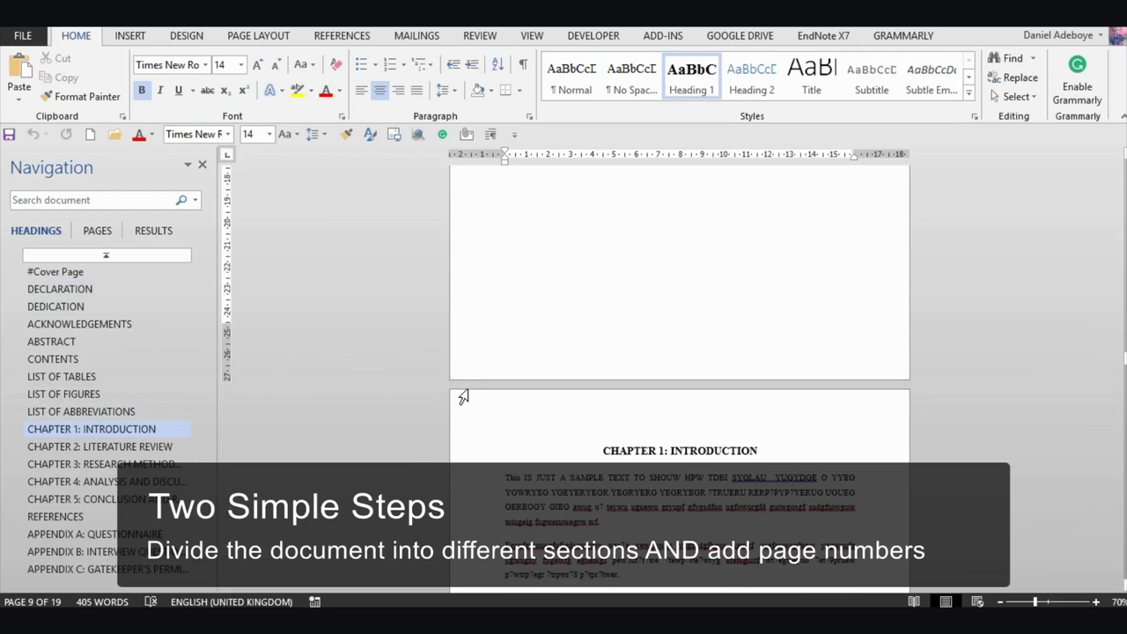
scroll(464, 397, down, 2)
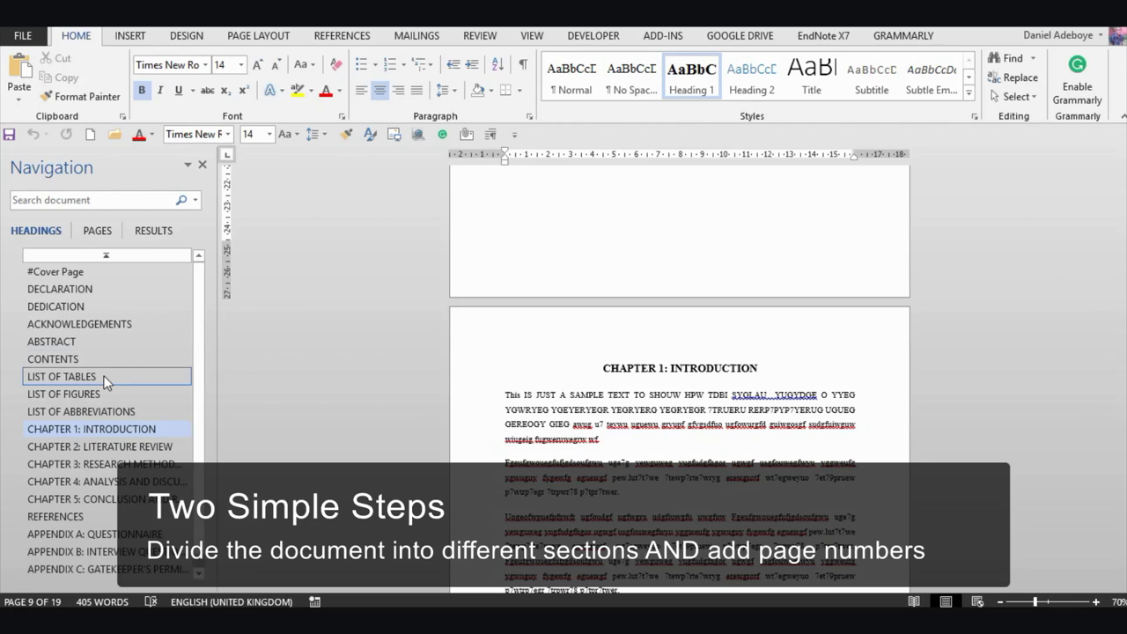
click(132, 276)
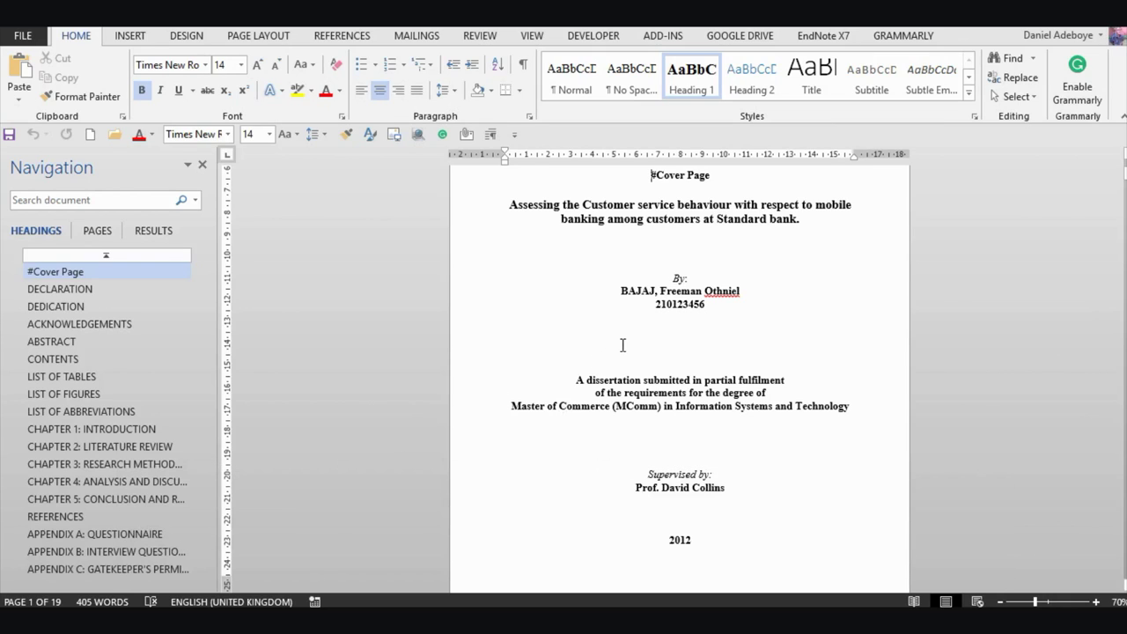
- Open the cover page's footer and check how the headers and footers are labelled, then leave header and footer editing
scroll(623, 344, down, 5)
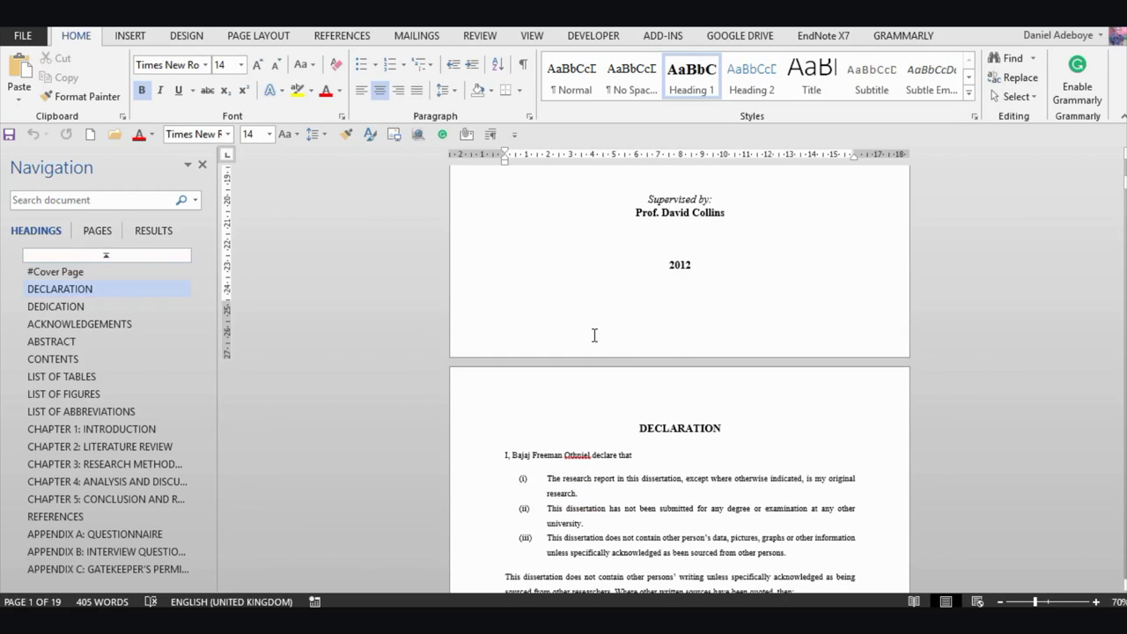
double_click(595, 335)
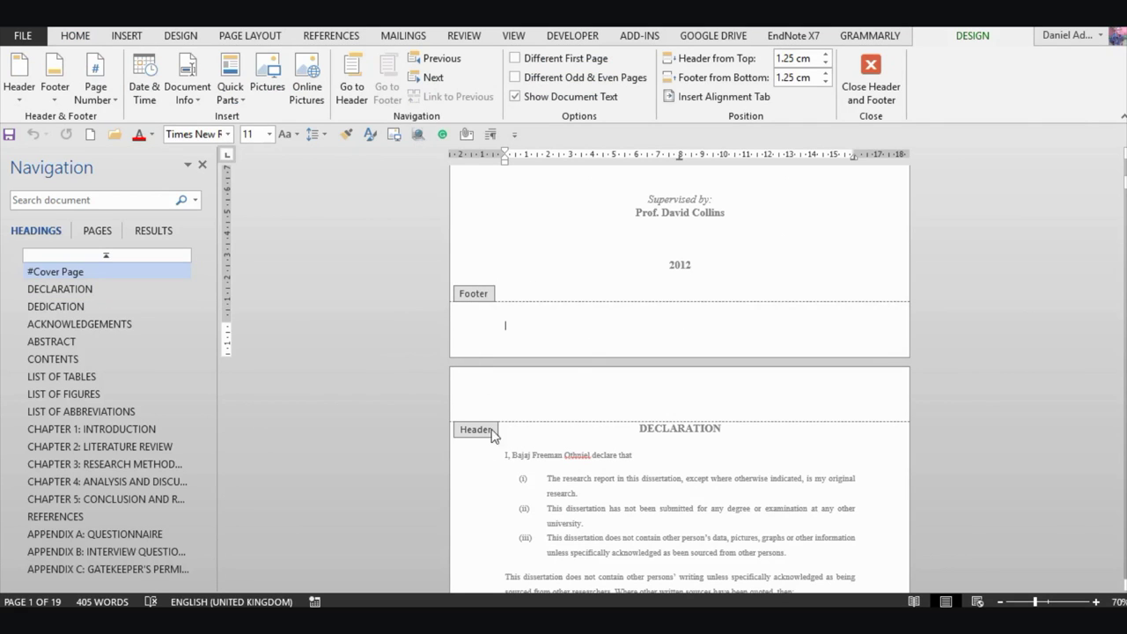
mouse_move(1124, 181)
mouse_down()
mouse_move(1124, 220)
mouse_move(1125, 170)
mouse_up()
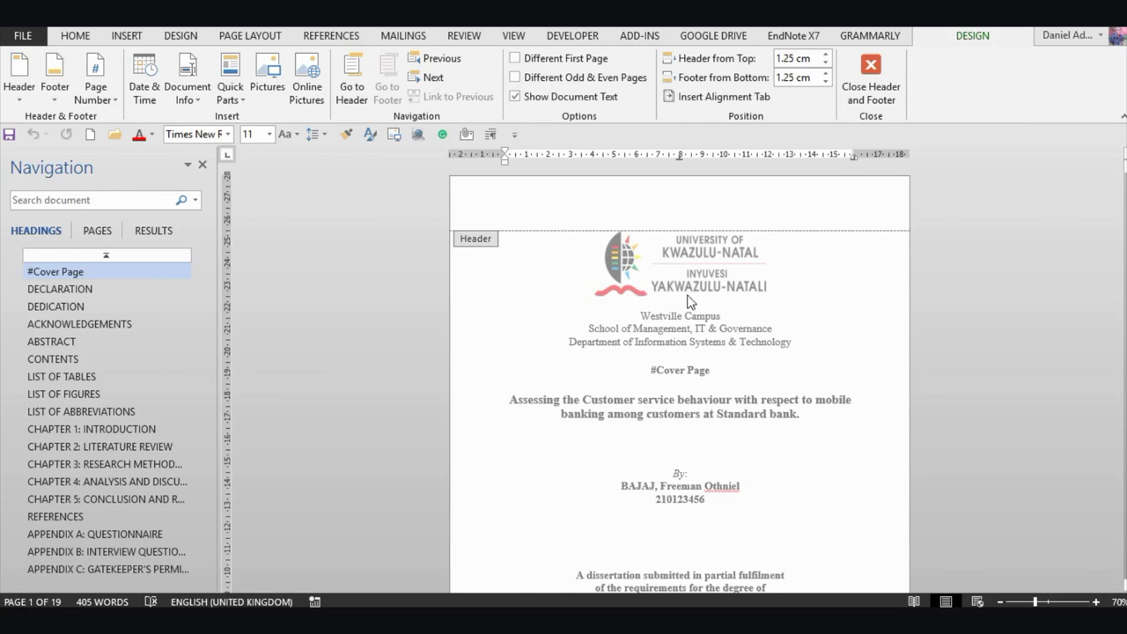
scroll(686, 284, down, 2)
scroll(686, 283, up, 2)
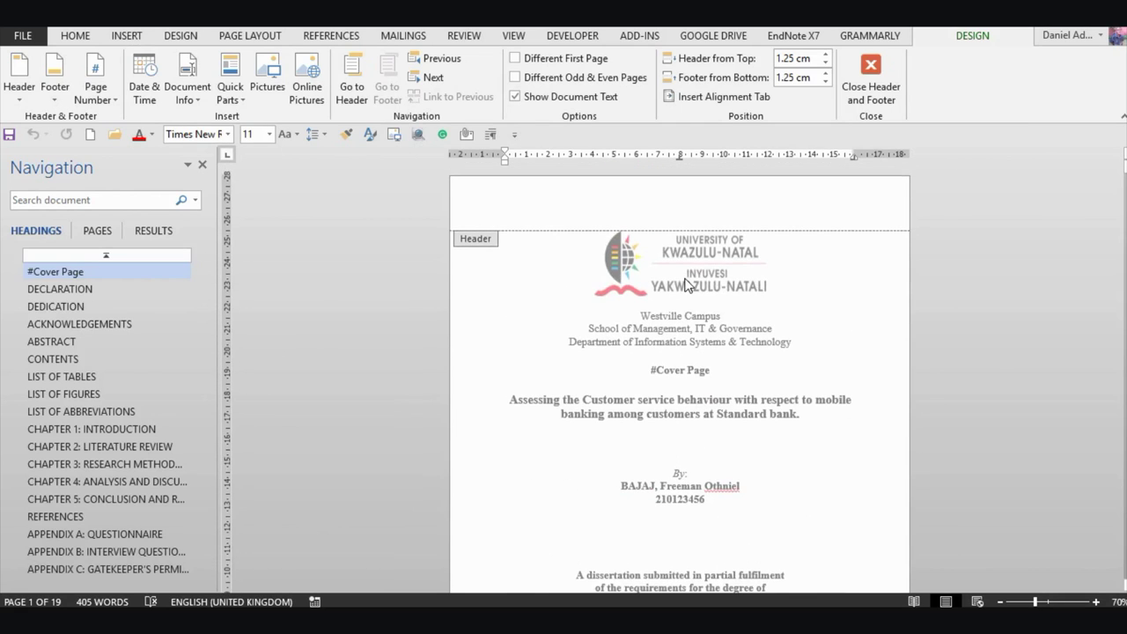
click(870, 79)
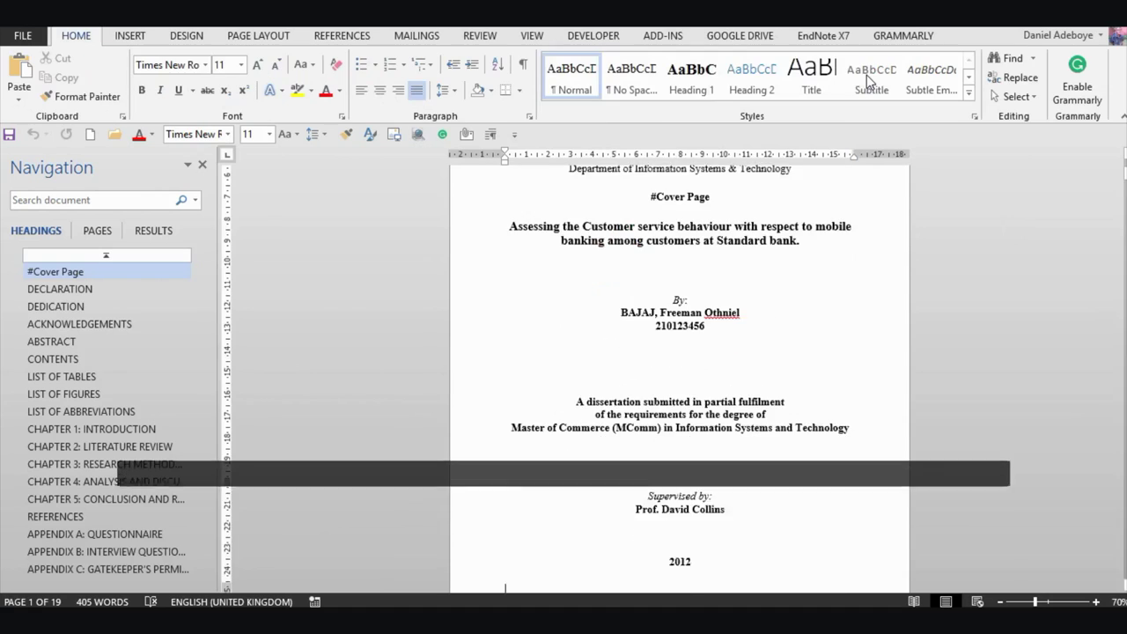
- Show the formatting marks at the end of the cover page
scroll(731, 336, down, 3)
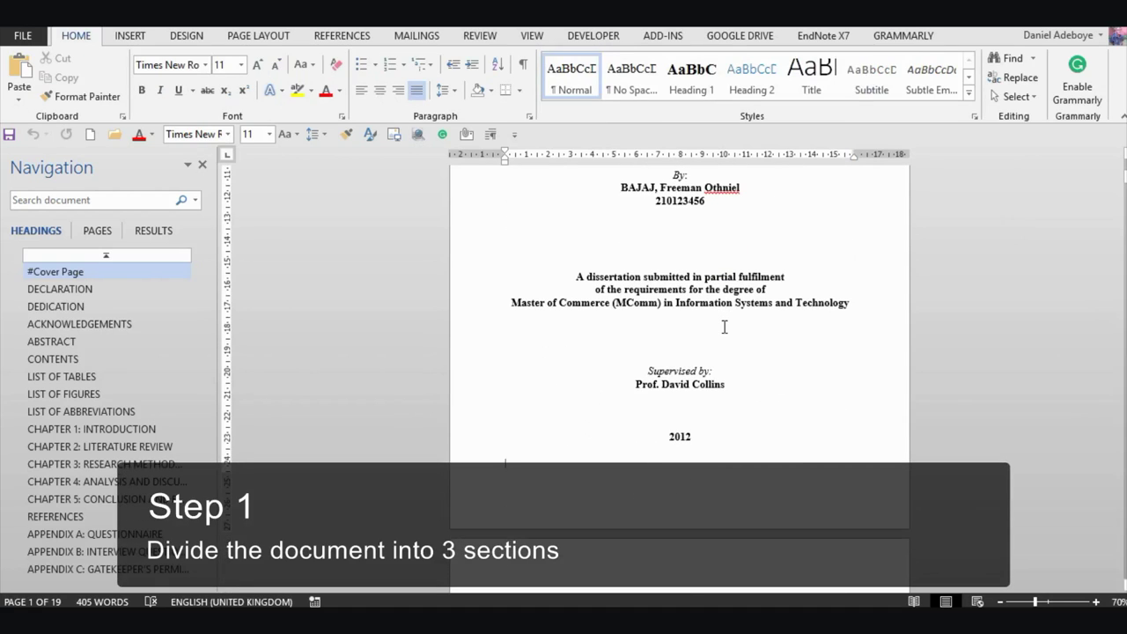
click(523, 67)
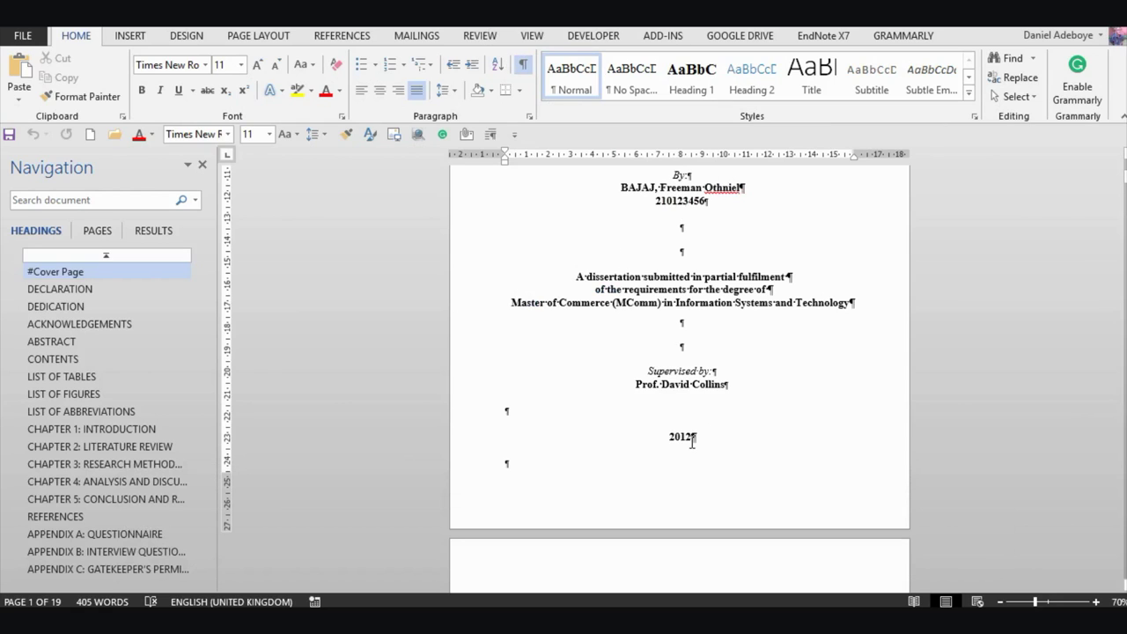
scroll(692, 442, down, 3)
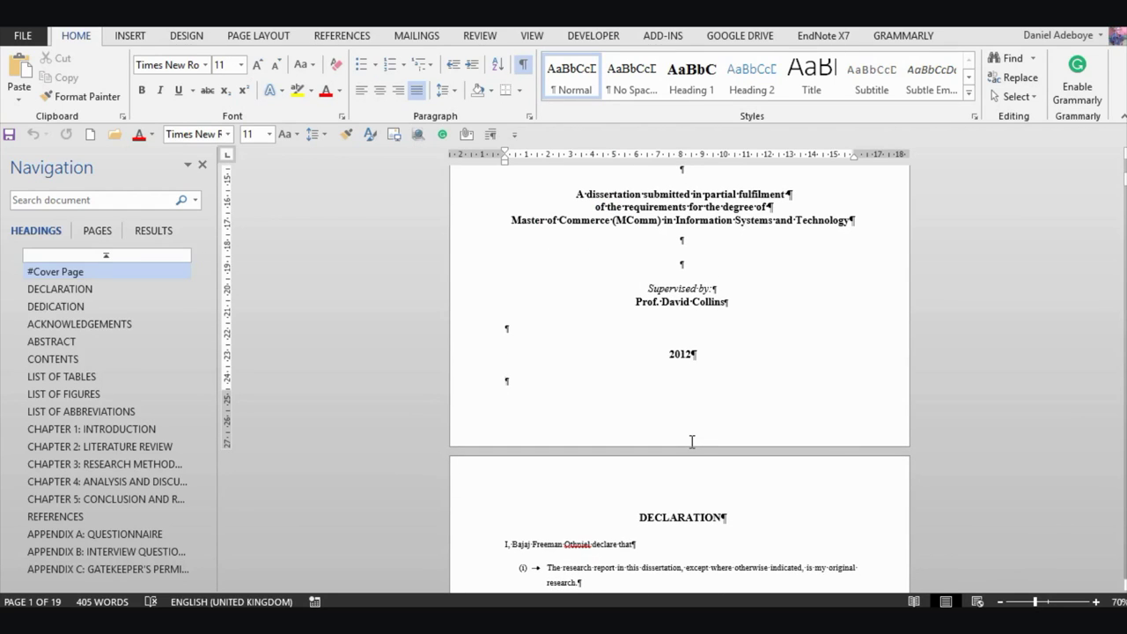
click(524, 66)
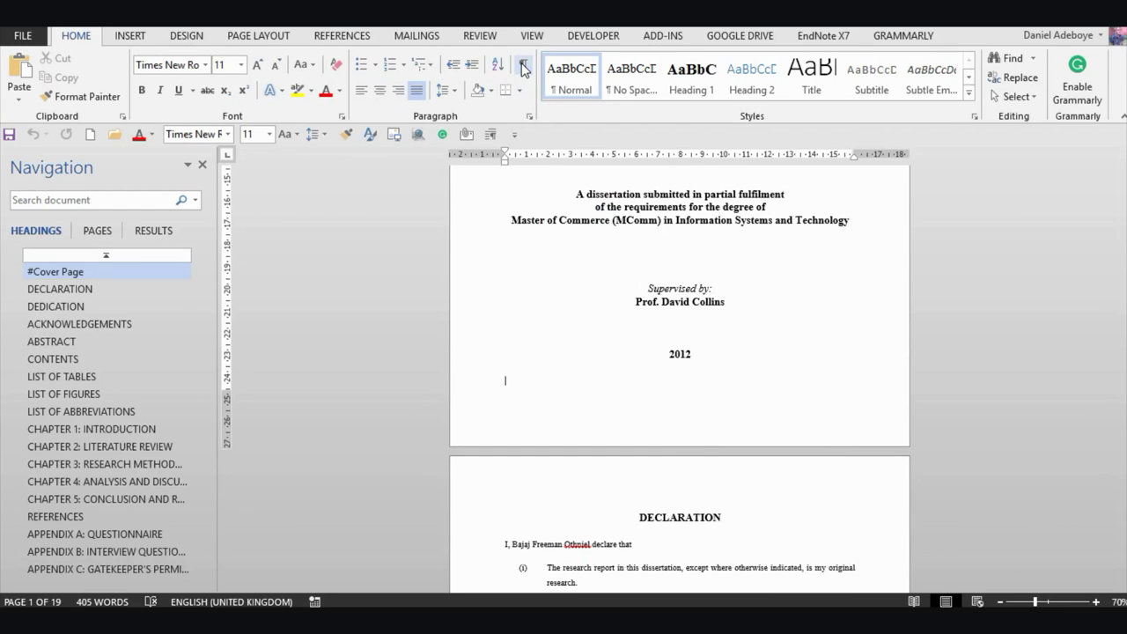
click(524, 67)
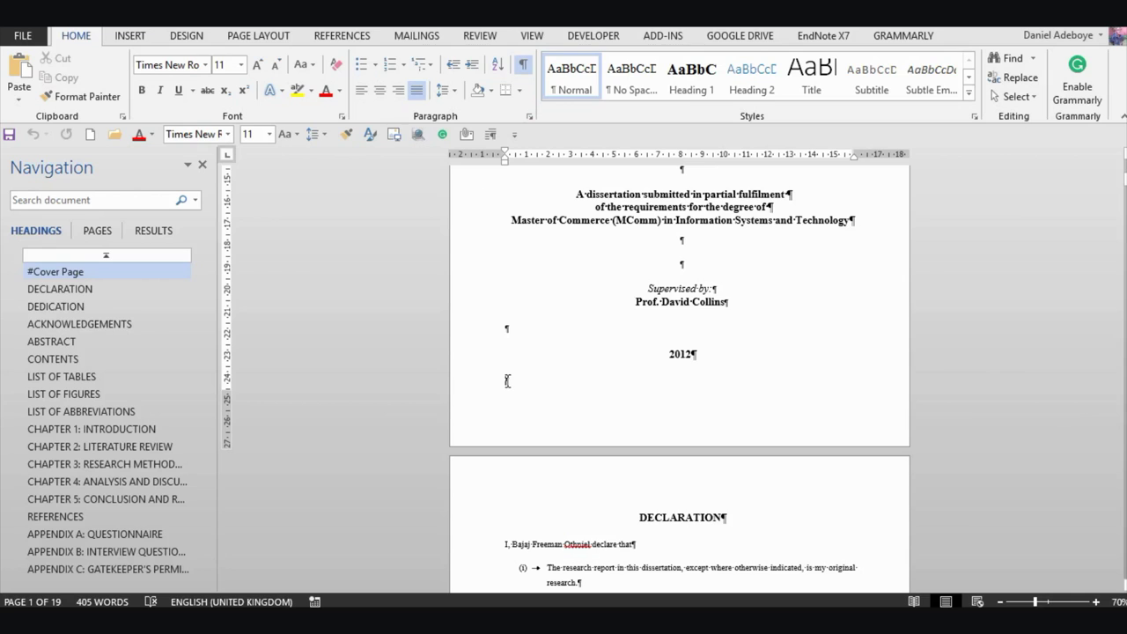
- Insert a Next Page section break in the empty paragraph below the year 2012 at the end of the cover page
scroll(599, 334, up, 2)
scroll(518, 362, down, 2)
click(258, 37)
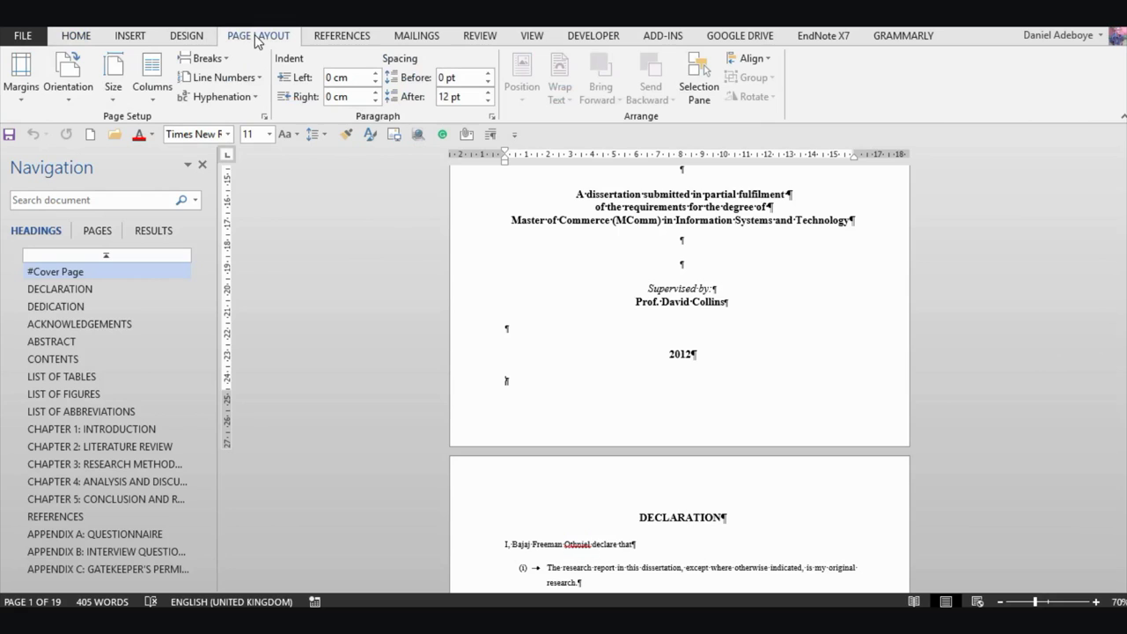
click(224, 59)
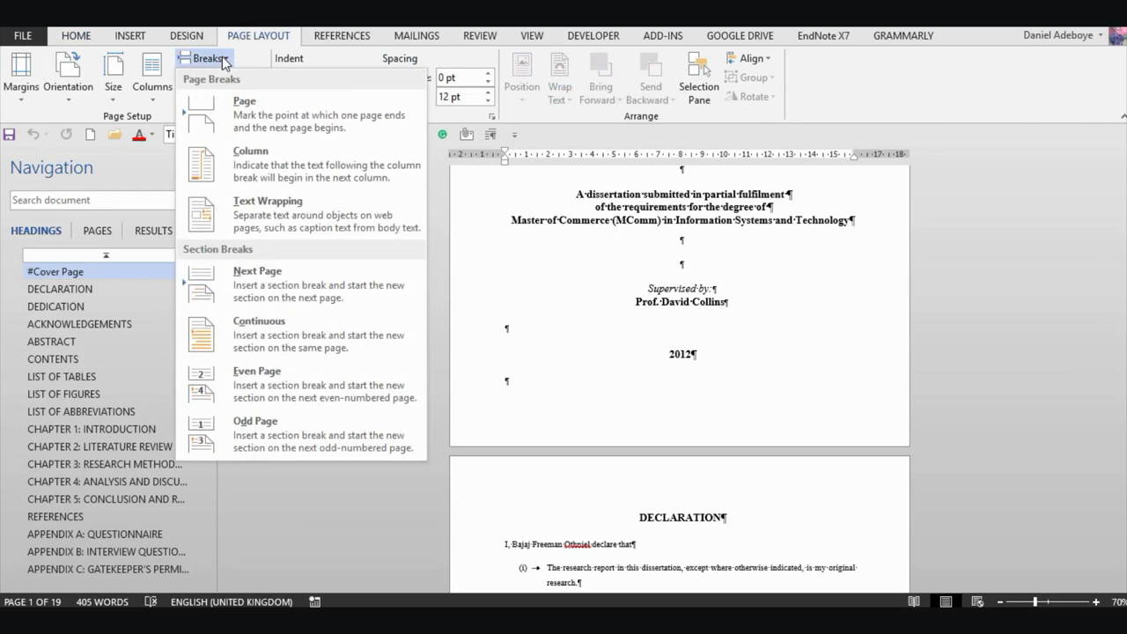
click(268, 280)
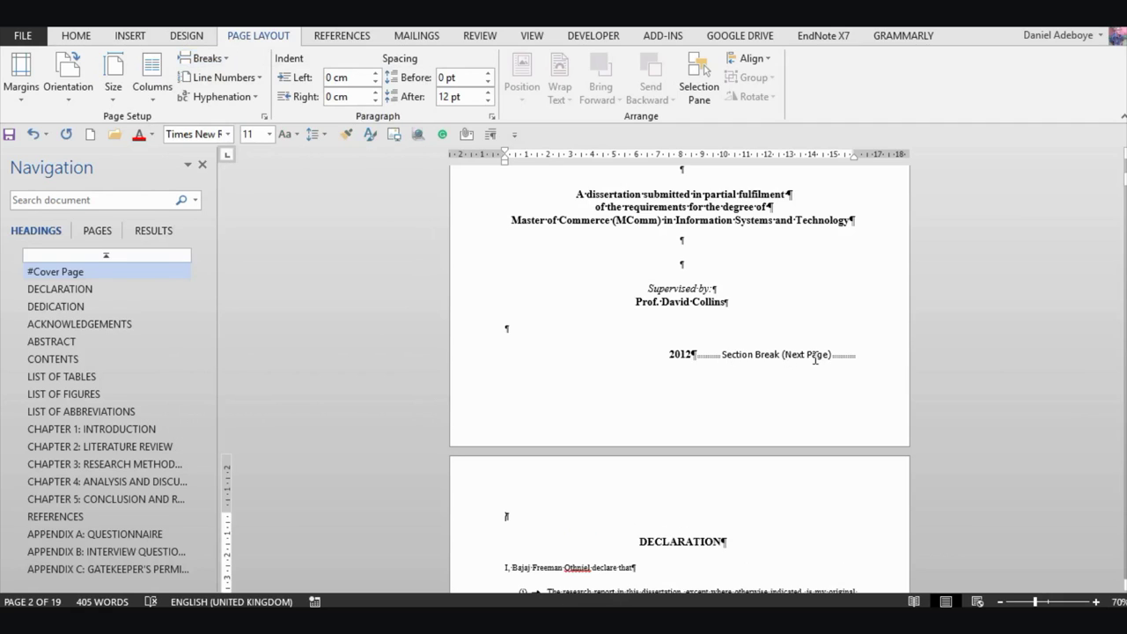
- Open the cover page's footer for editing and examine the section labels on the cover and declaration pages' headers and footers
double_click(639, 412)
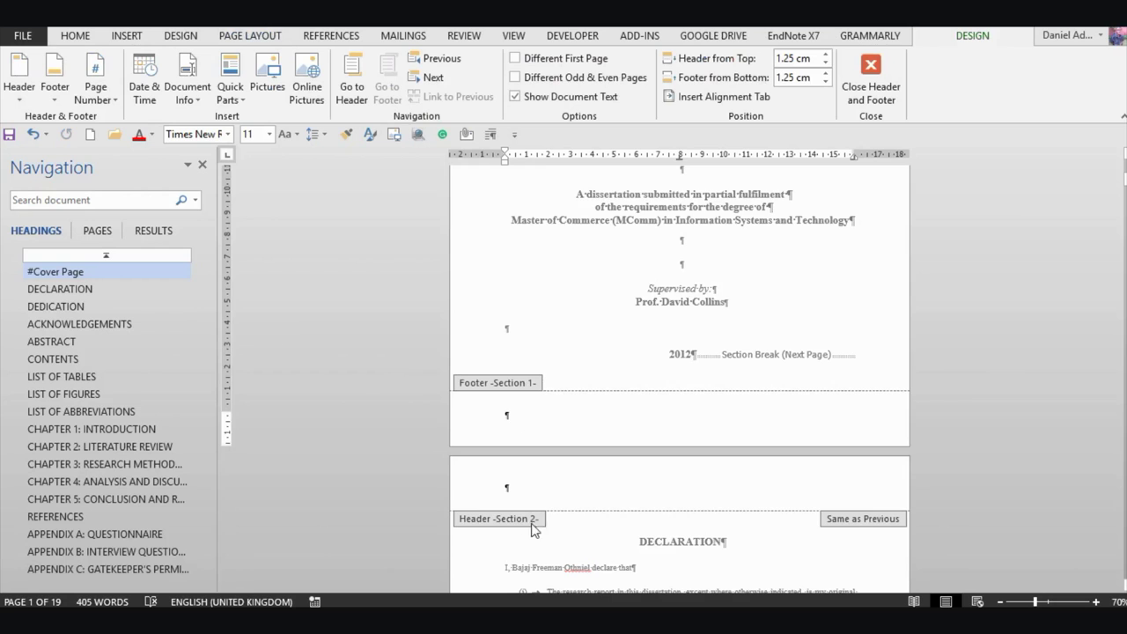
scroll(631, 391, up, 5)
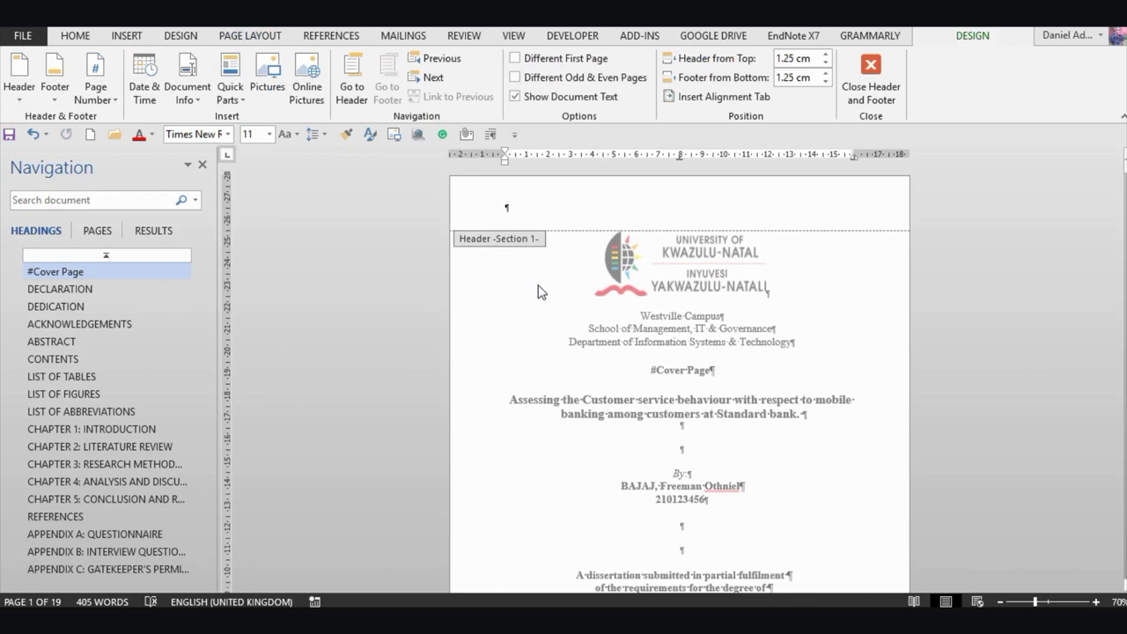
scroll(540, 292, down, 10)
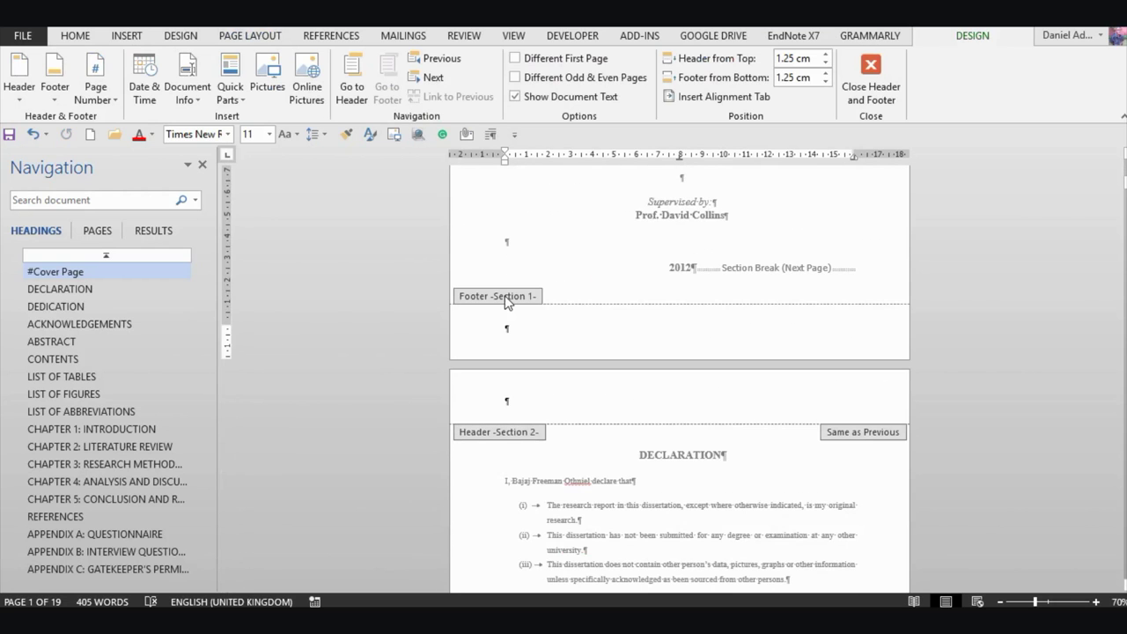
scroll(534, 297, down, 3)
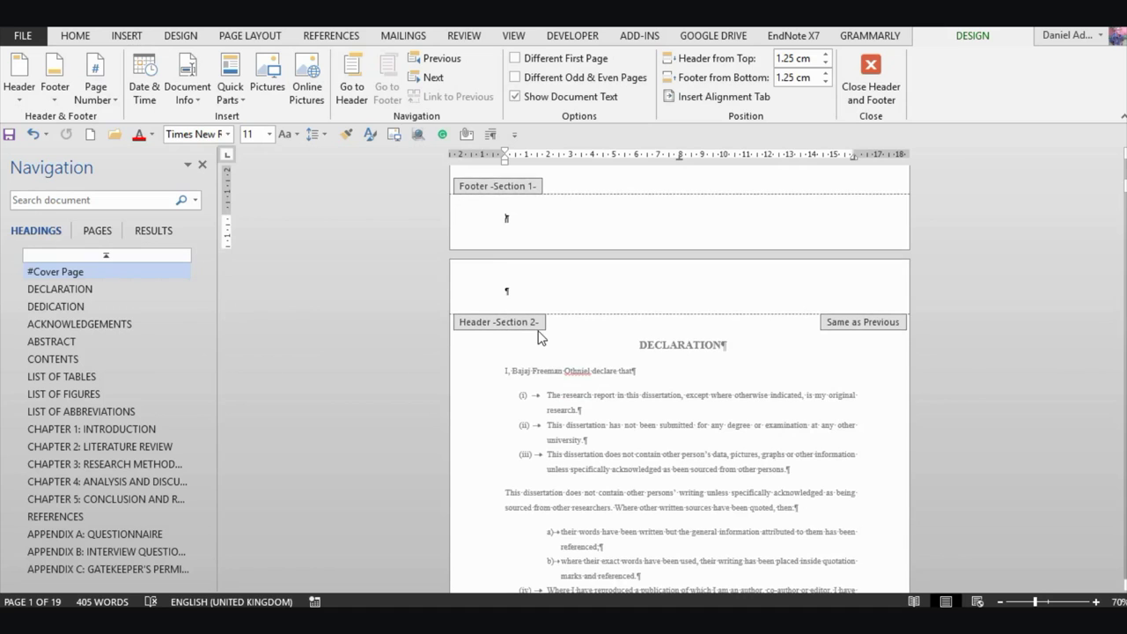
scroll(540, 337, down, 5)
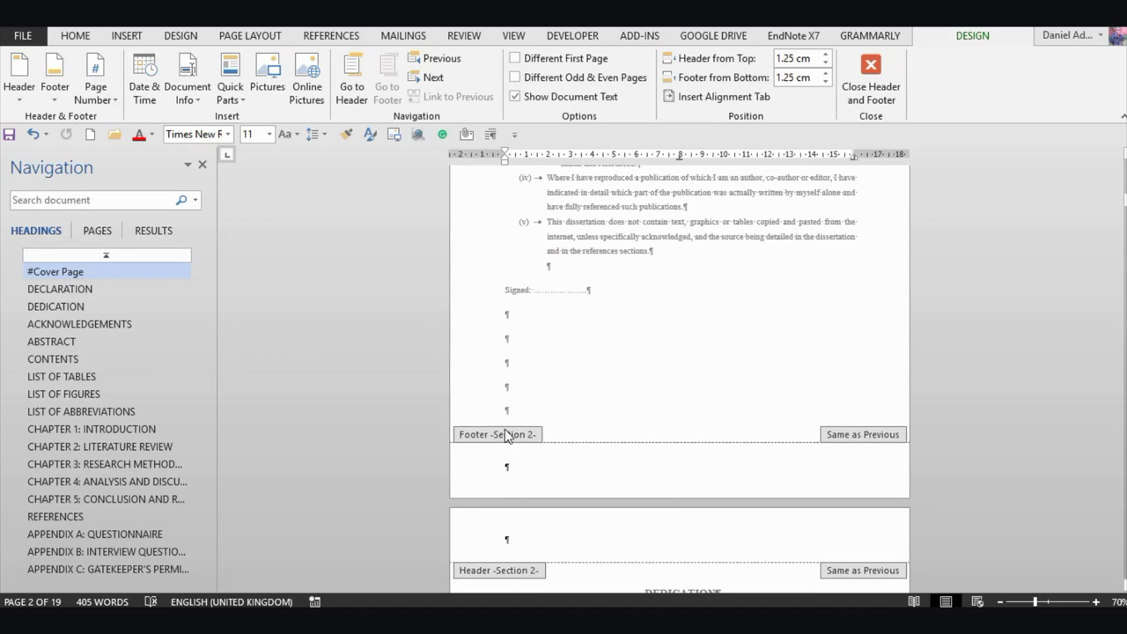
drag(1123, 215, 1124, 168)
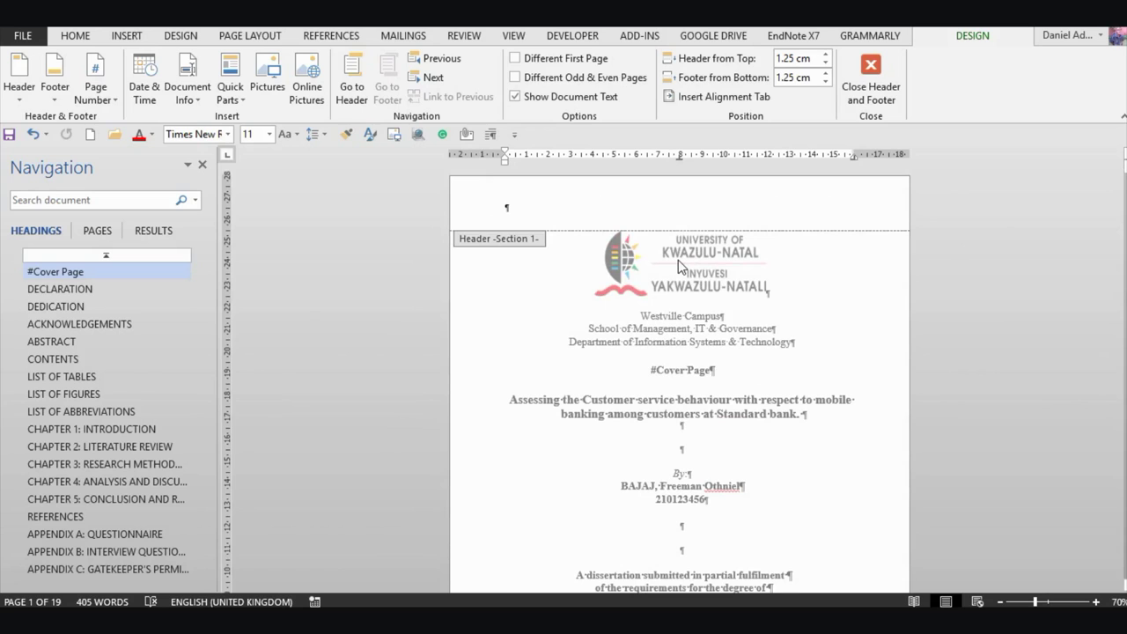
- Unlink the Section 2 header on the declaration page from the previous section
scroll(678, 260, down, 5)
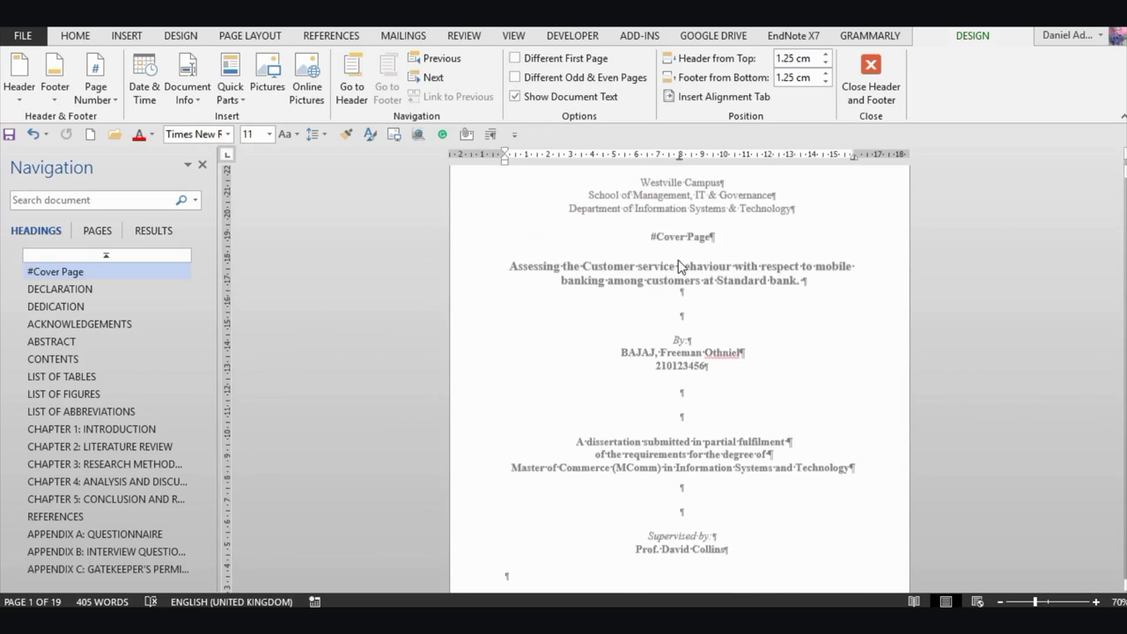
scroll(678, 264, down, 6)
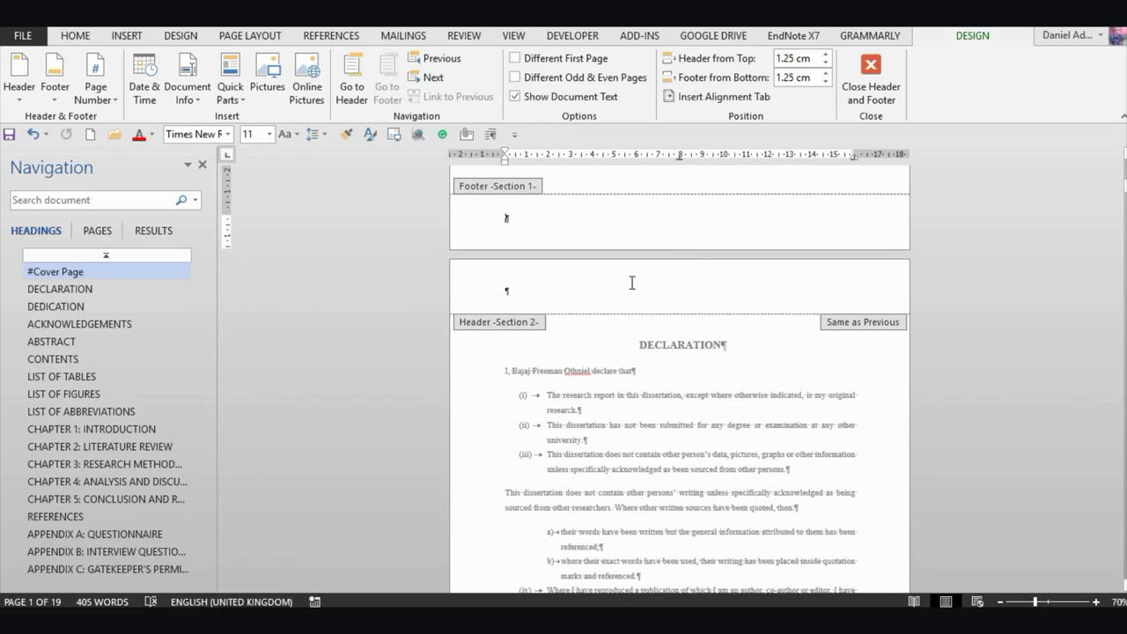
scroll(573, 216, up, 2)
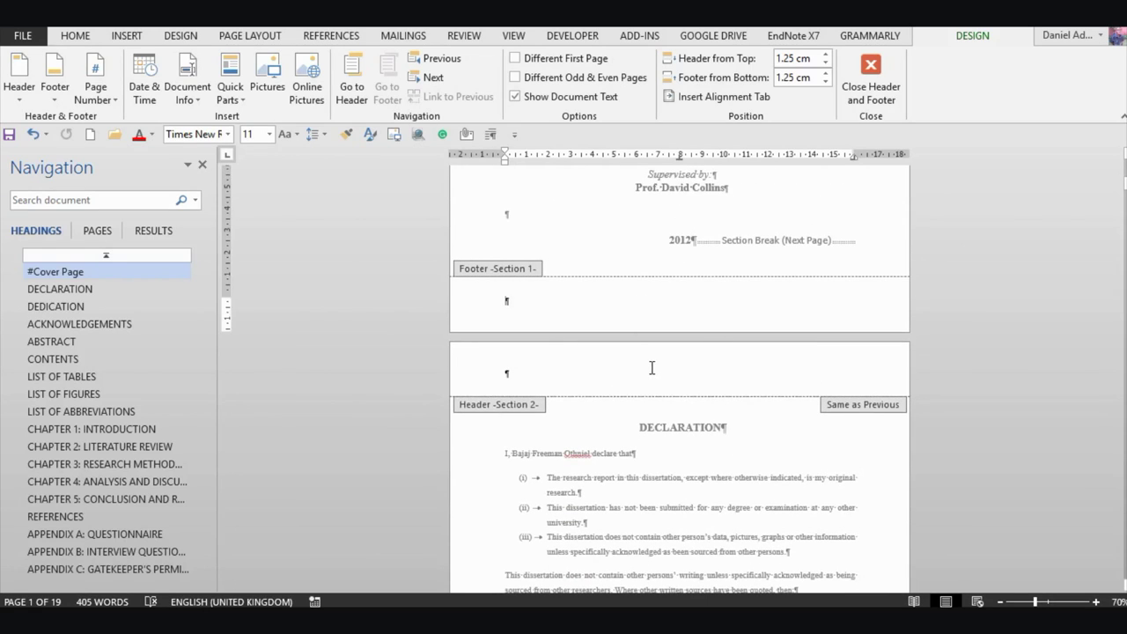
click(653, 368)
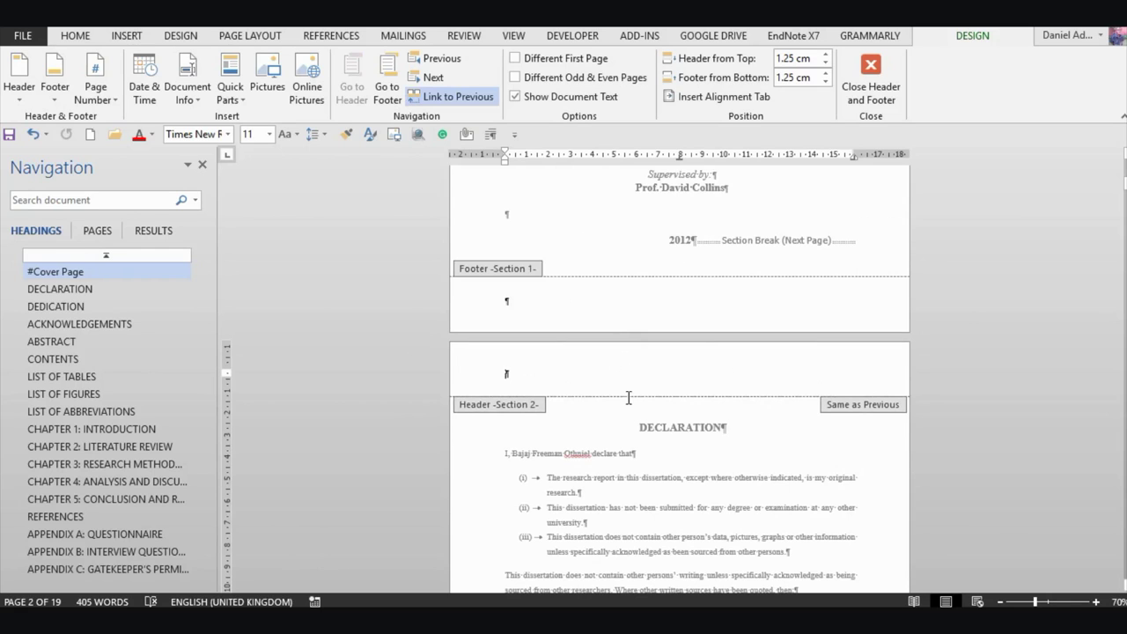
scroll(632, 394, down, 2)
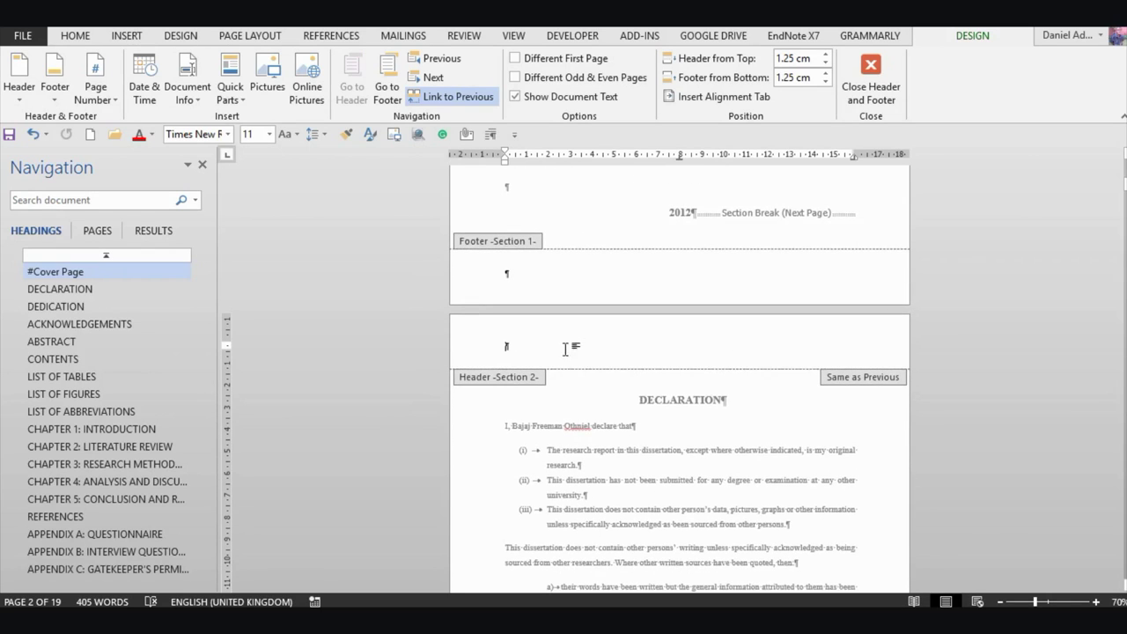
scroll(621, 335, down, 1)
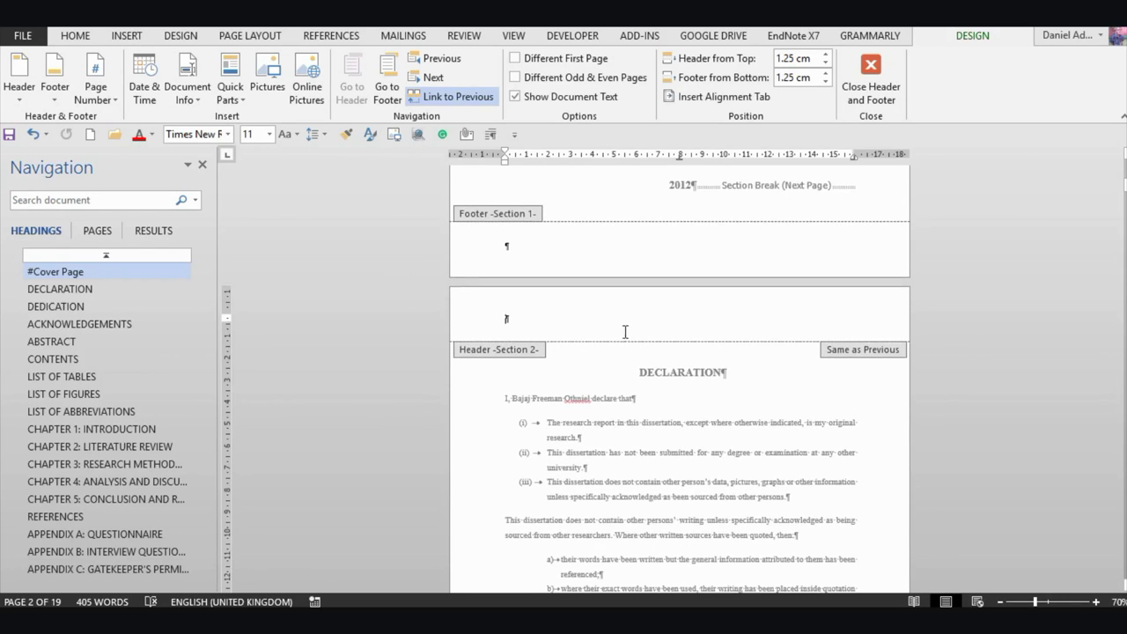
click(467, 103)
- Unlink the Section 2 footer on the declaration page from the previous section and leave header and footer editing
scroll(407, 264, down, 3)
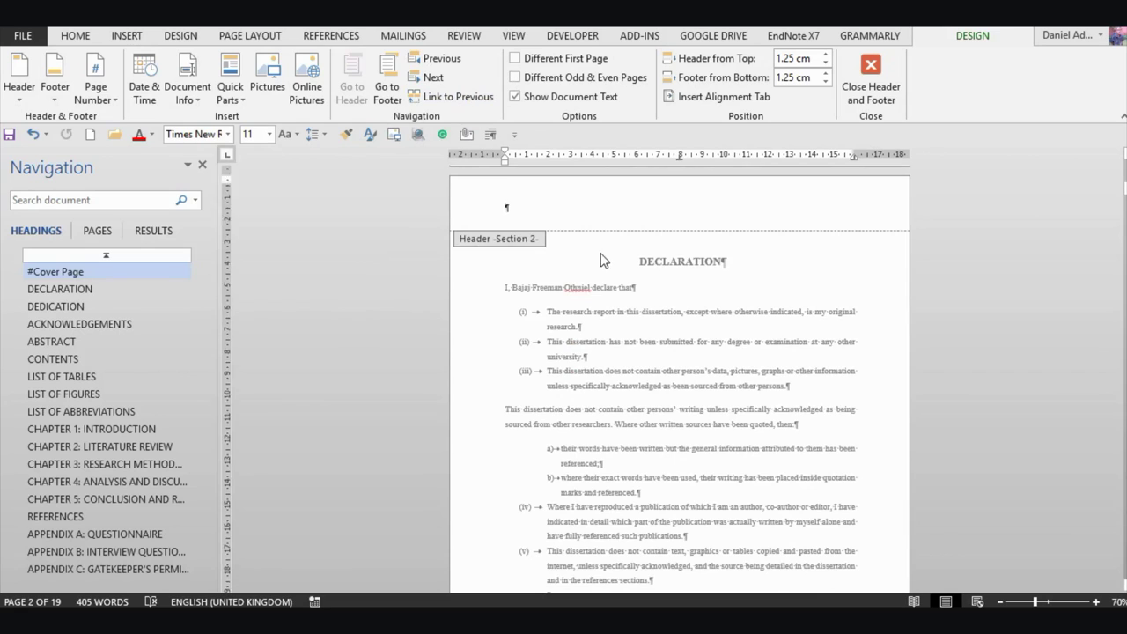
scroll(600, 260, down, 6)
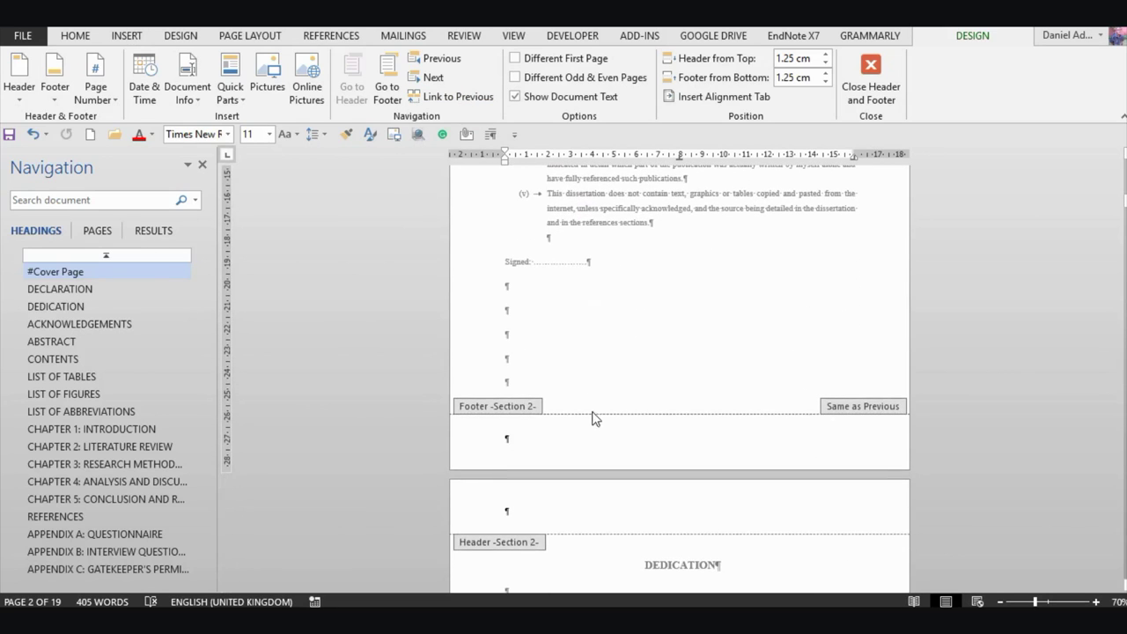
click(603, 438)
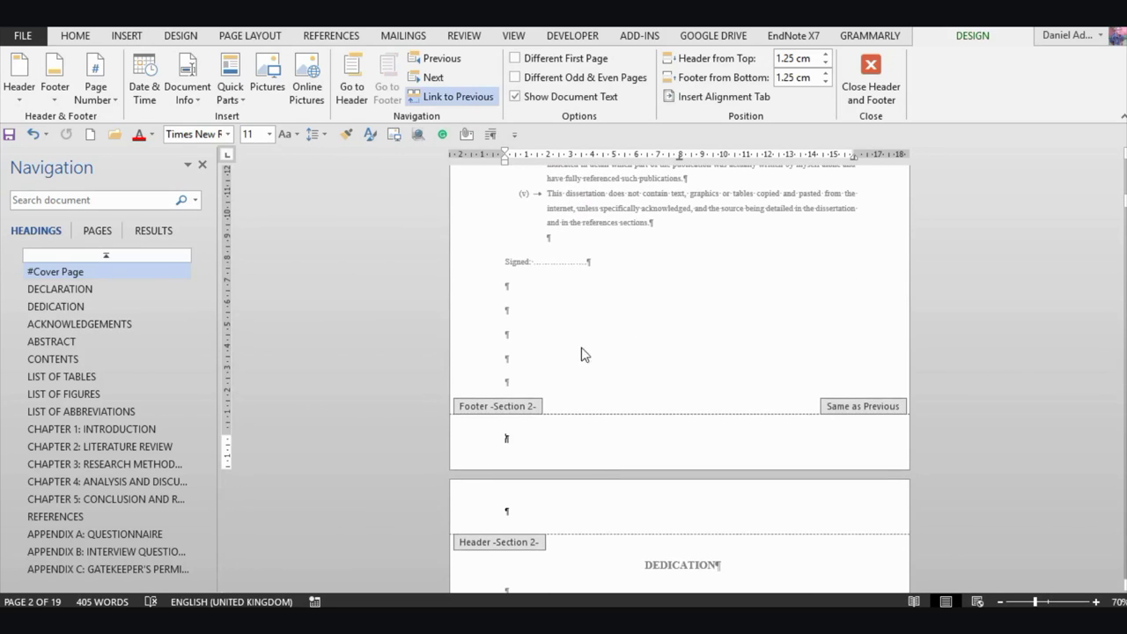
click(455, 98)
scroll(530, 181, up, 3)
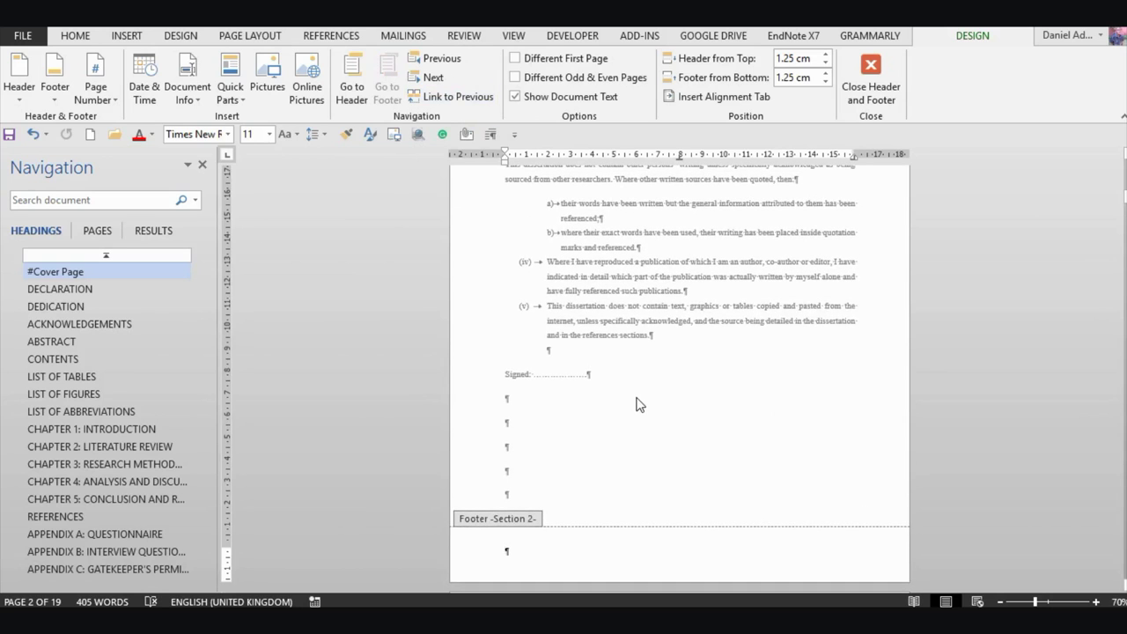
scroll(635, 413, up, 12)
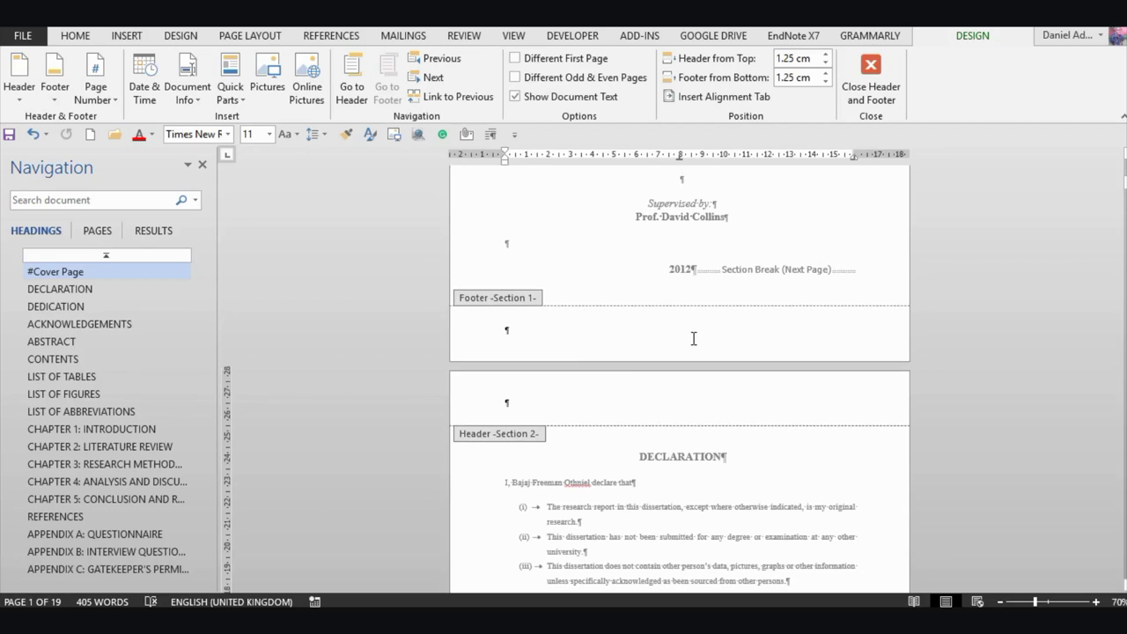
click(862, 77)
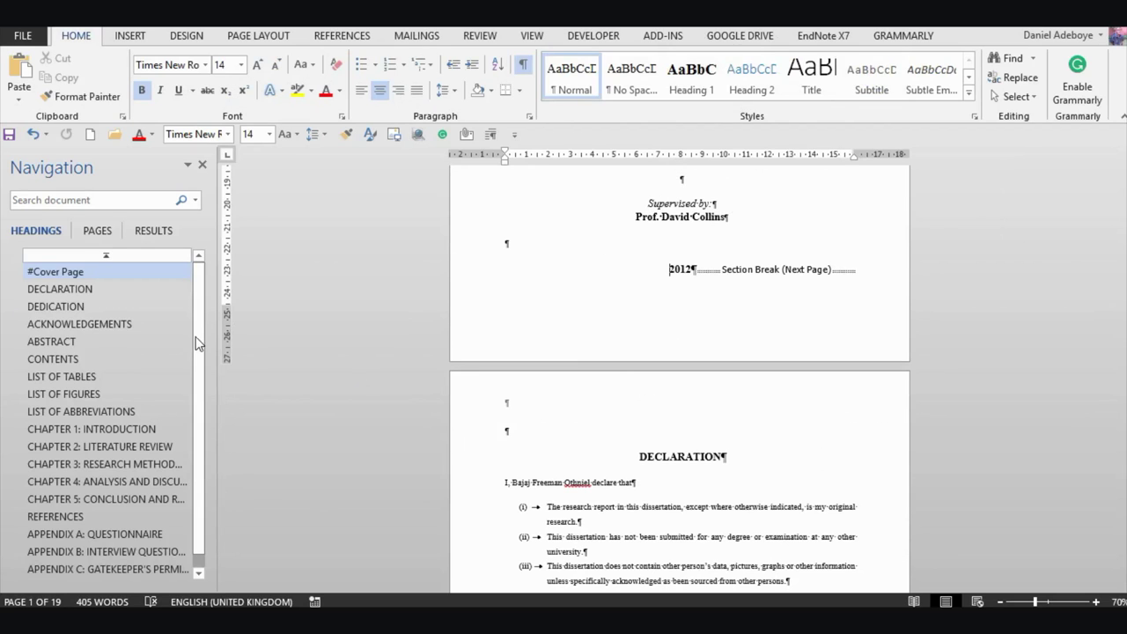
- Insert a Next Page section break in the last empty paragraph of the List of Abbreviations page, just before Chapter 1
click(88, 429)
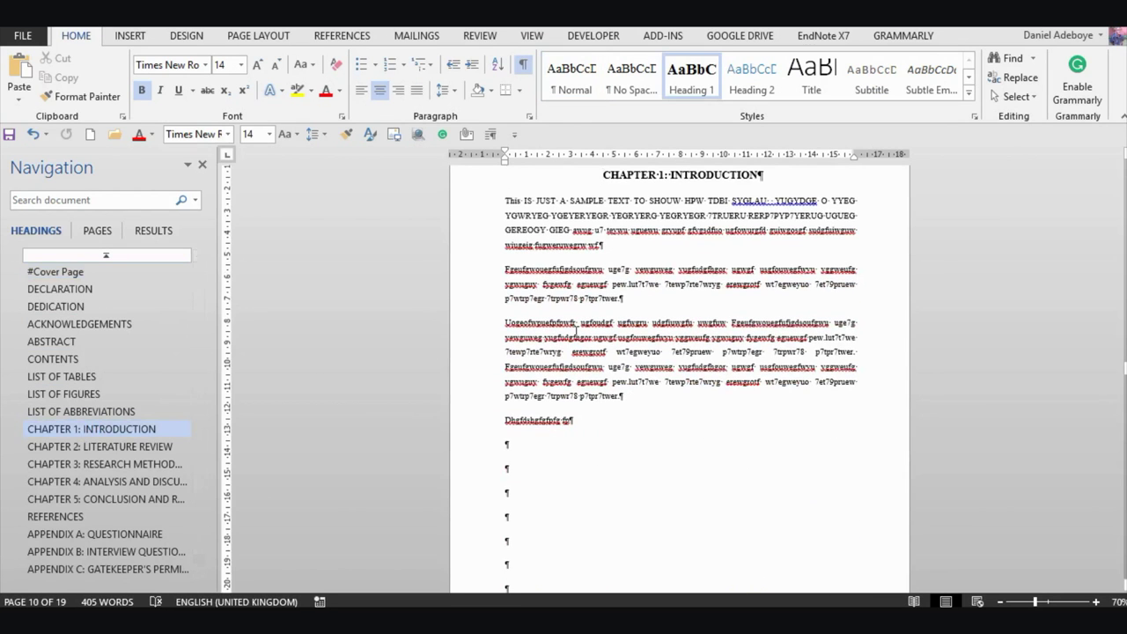
scroll(574, 332, up, 2)
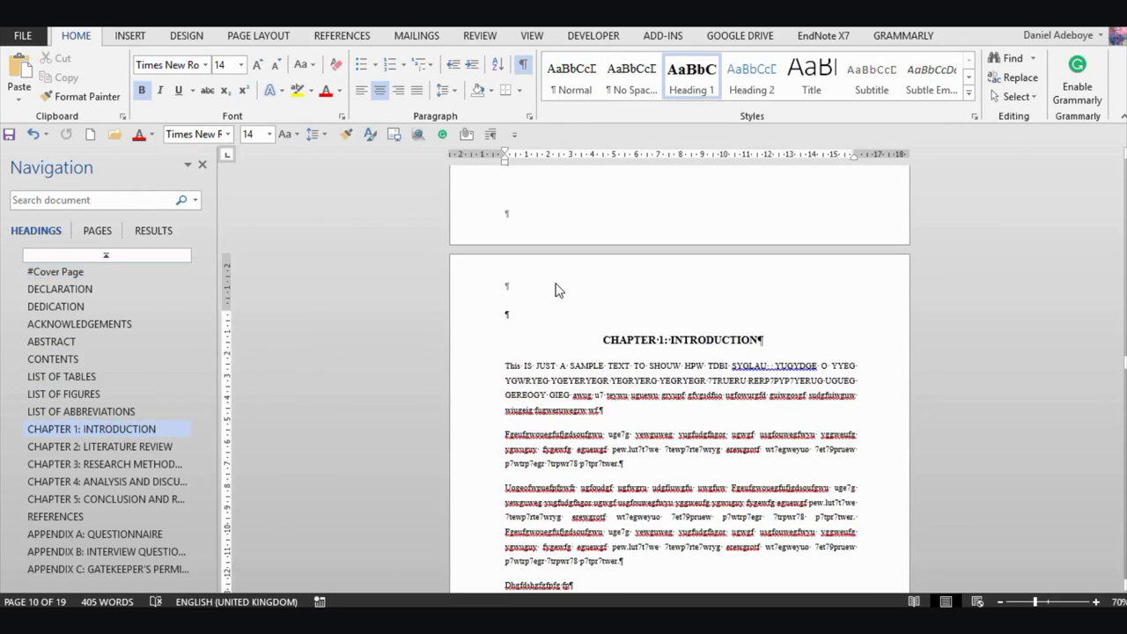
scroll(573, 317, up, 2)
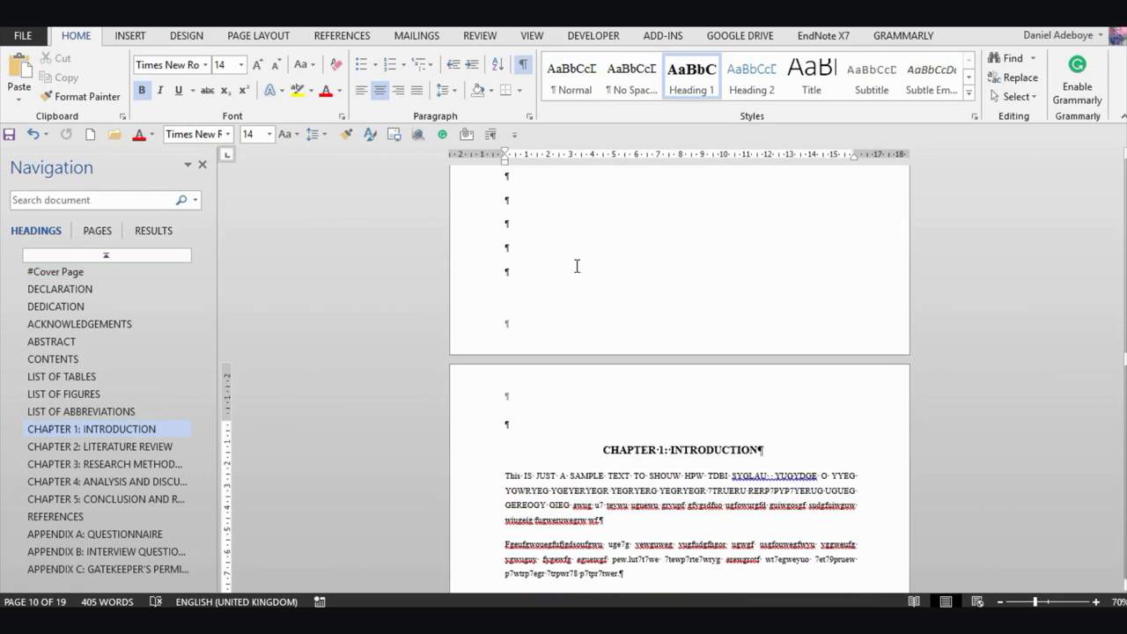
scroll(561, 300, up, 10)
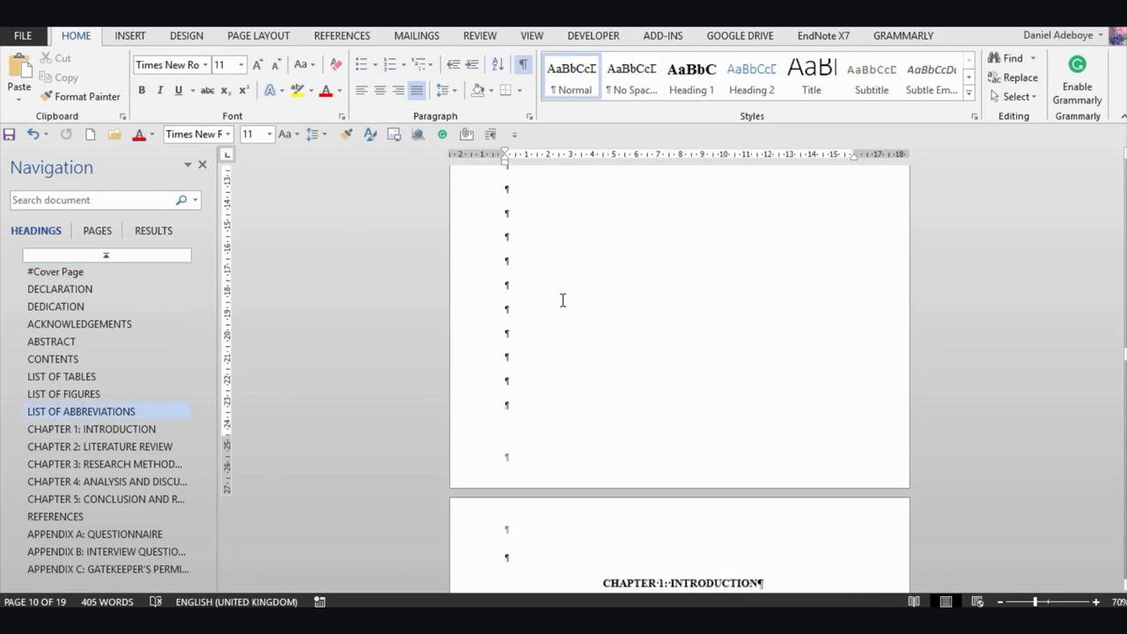
scroll(581, 317, up, 1)
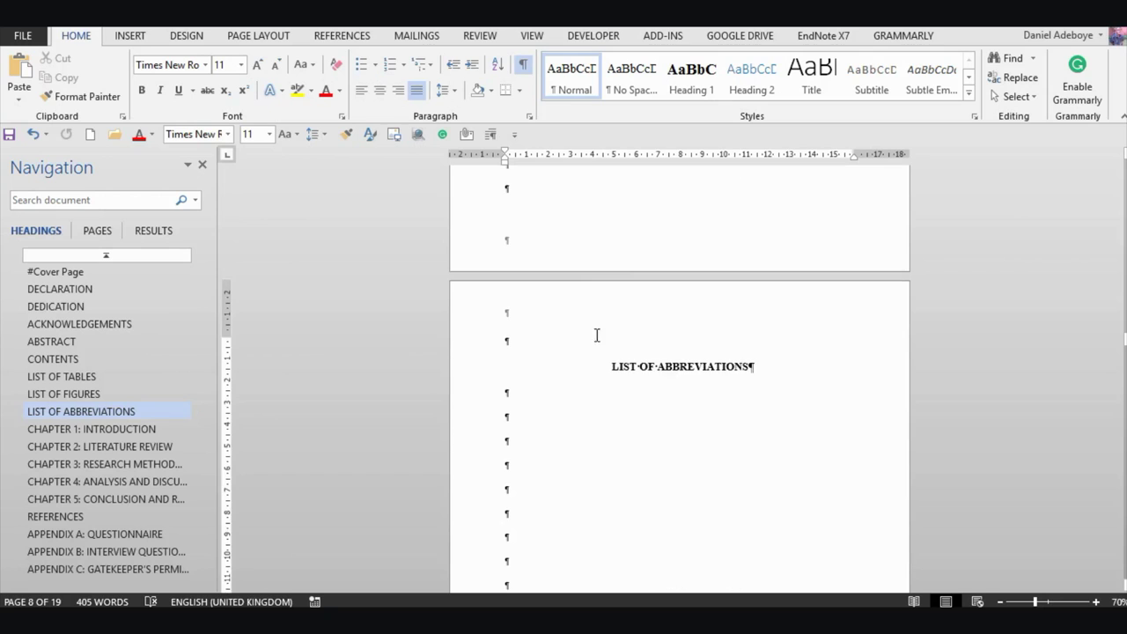
scroll(596, 335, down, 14)
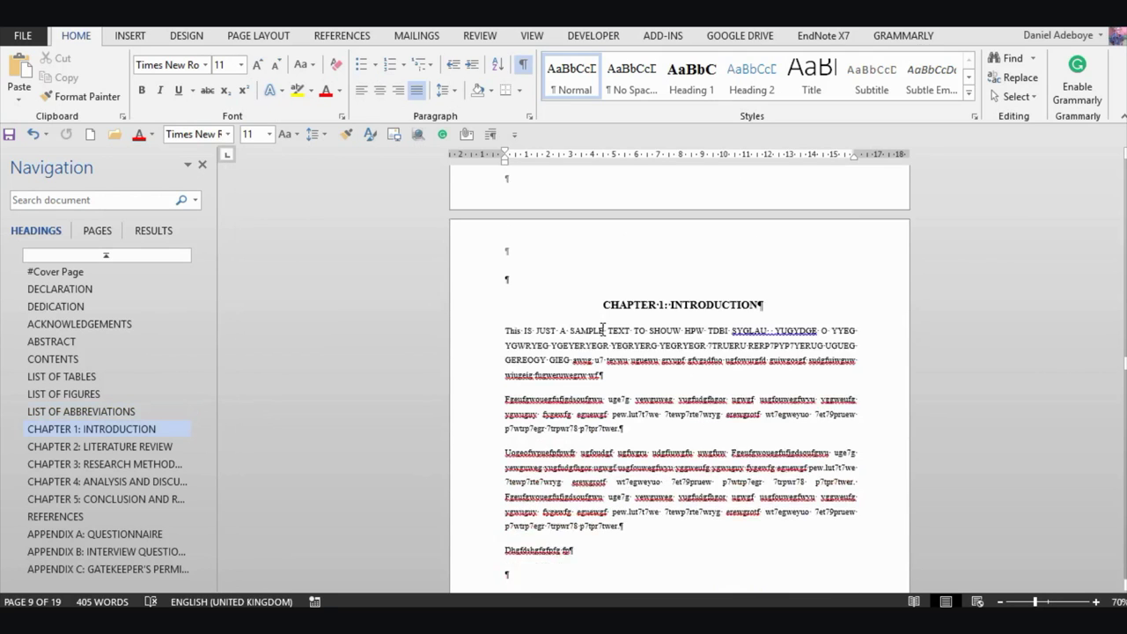
scroll(590, 290, down, 1)
scroll(546, 264, up, 3)
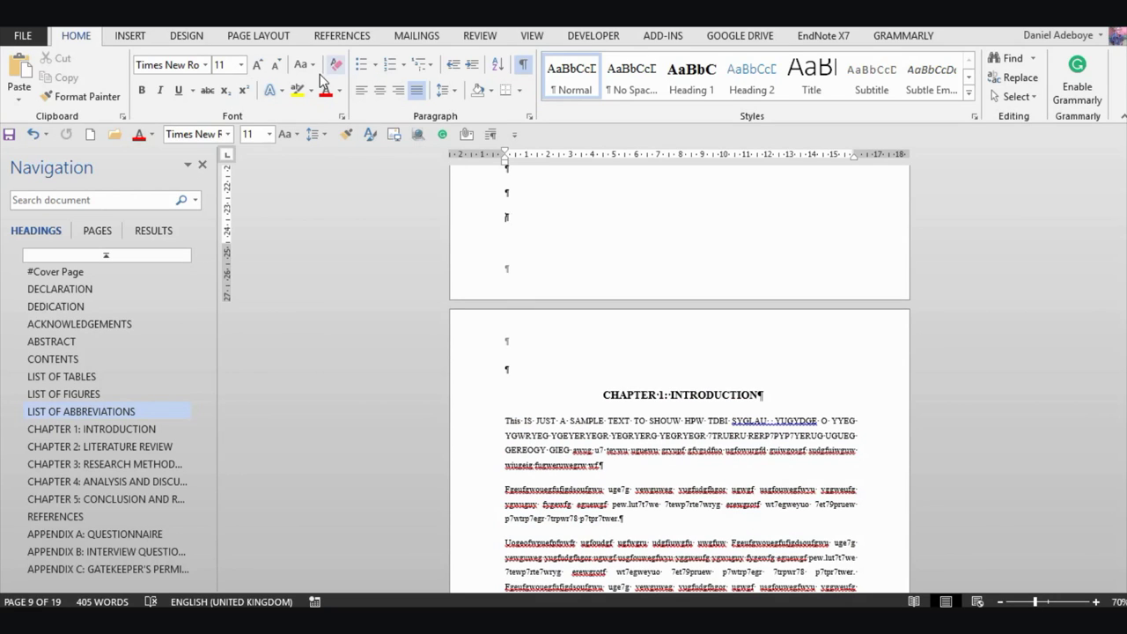
click(263, 37)
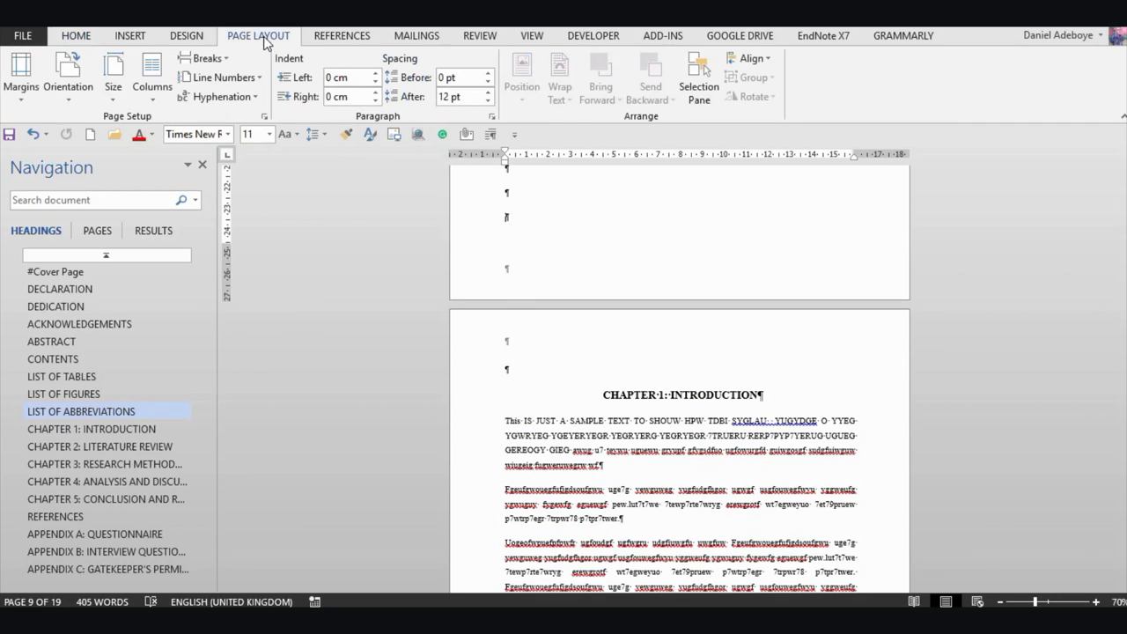
click(220, 58)
click(264, 280)
click(264, 280)
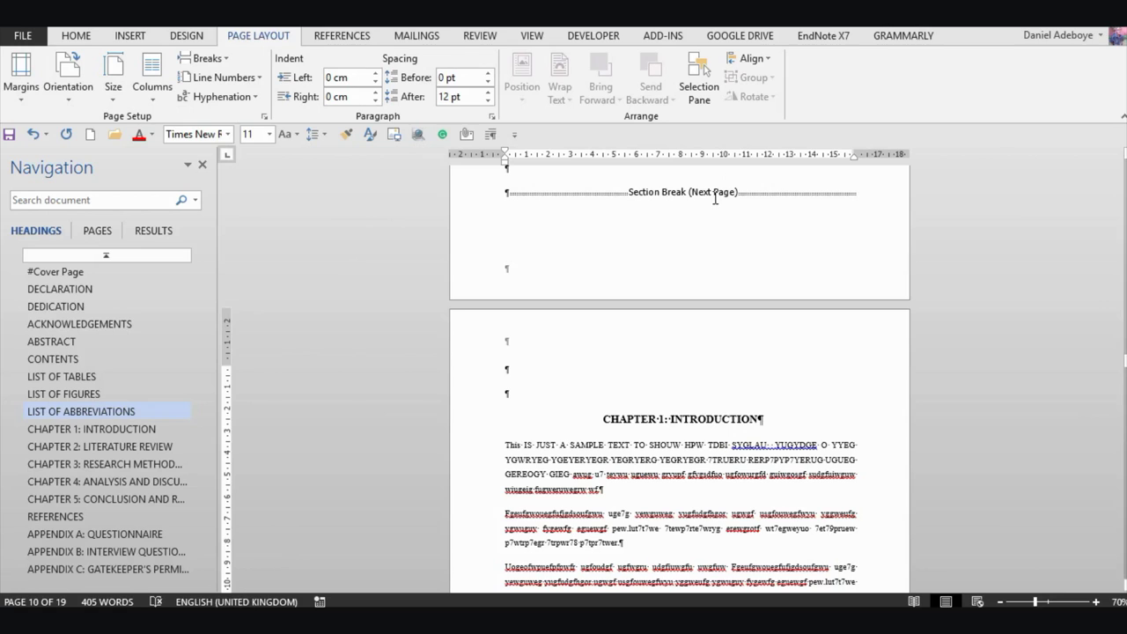
- Open the footer above Chapter 1 for editing and examine the section labels there and on the cover and declaration pages
double_click(606, 277)
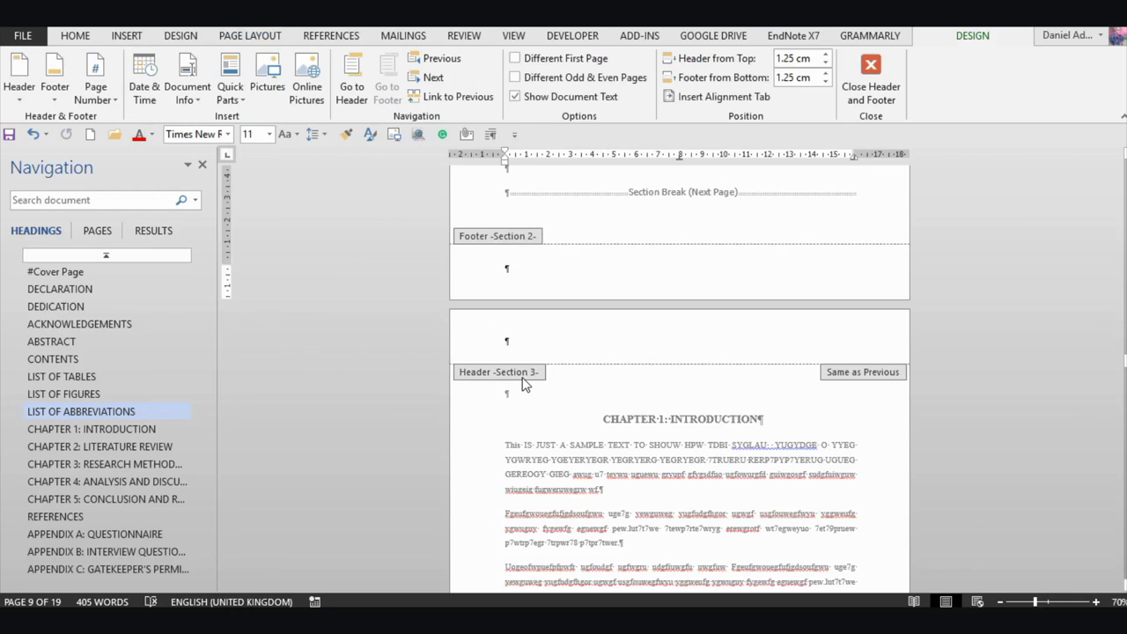
scroll(731, 329, up, 3)
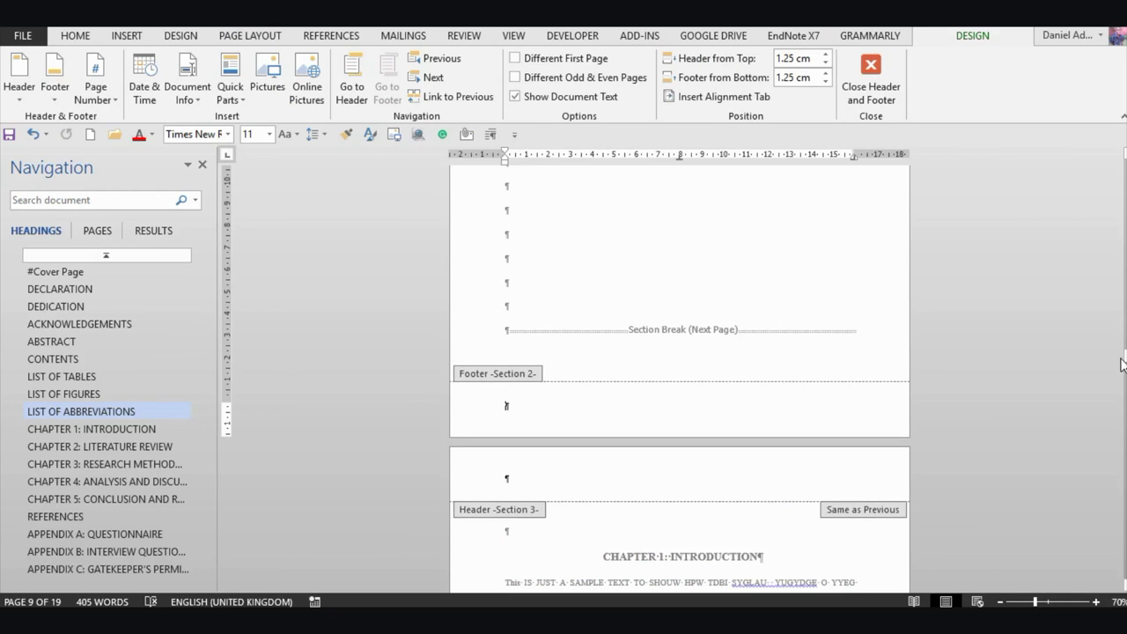
drag(1125, 362, 1124, 165)
scroll(517, 247, down, 10)
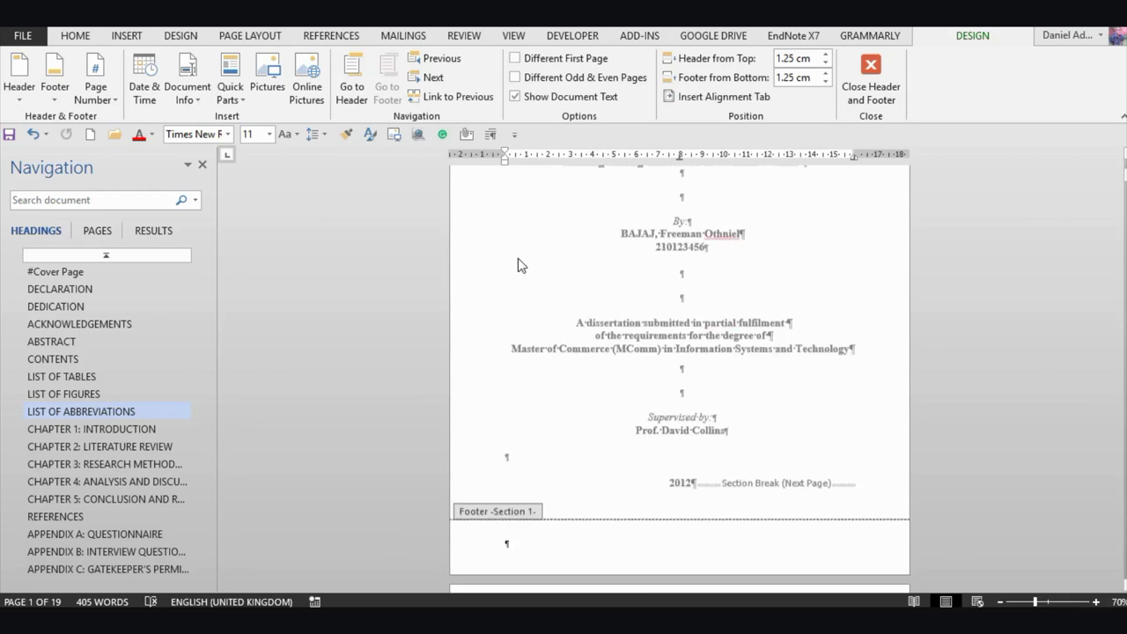
scroll(521, 327, down, 3)
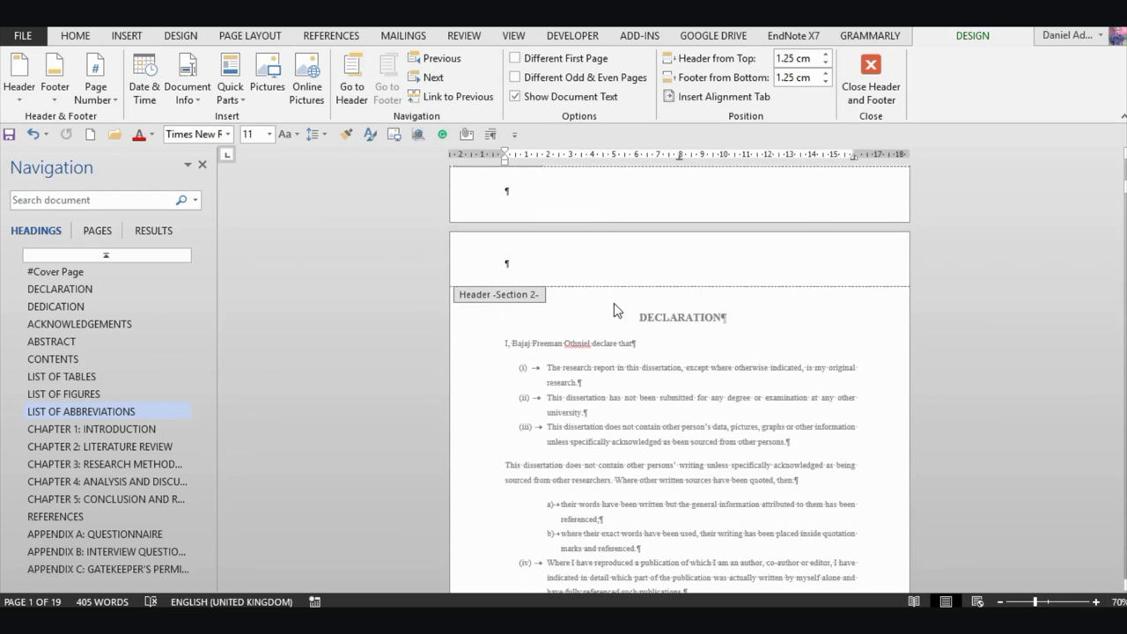
- Unlink the Section 3 header on the Chapter 1 page from the previous section
drag(1125, 185, 1125, 362)
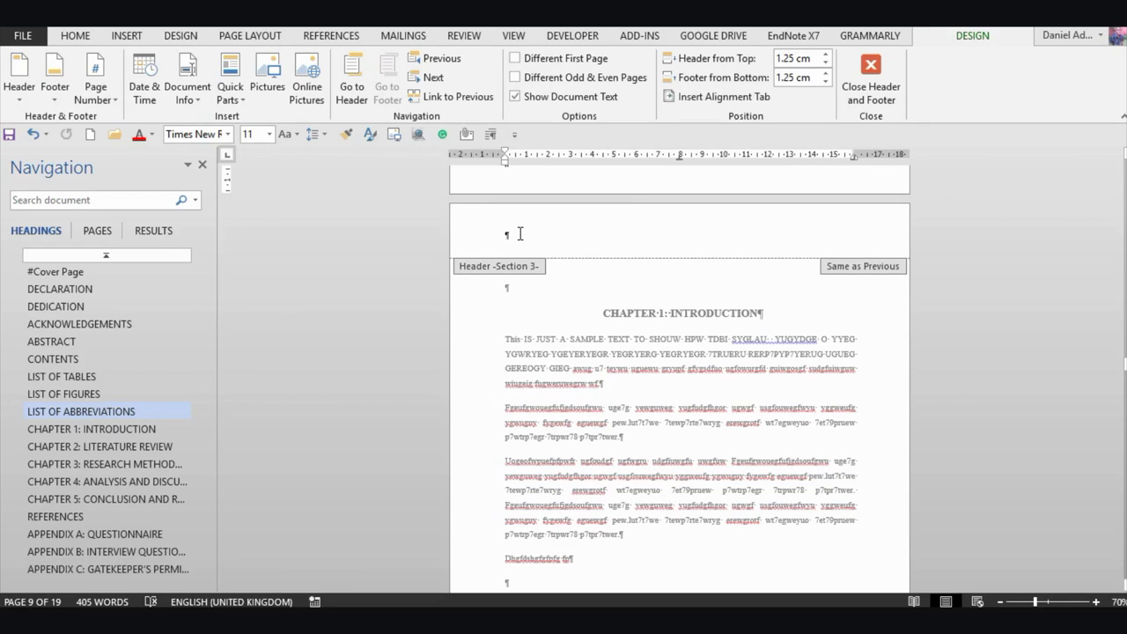
click(579, 241)
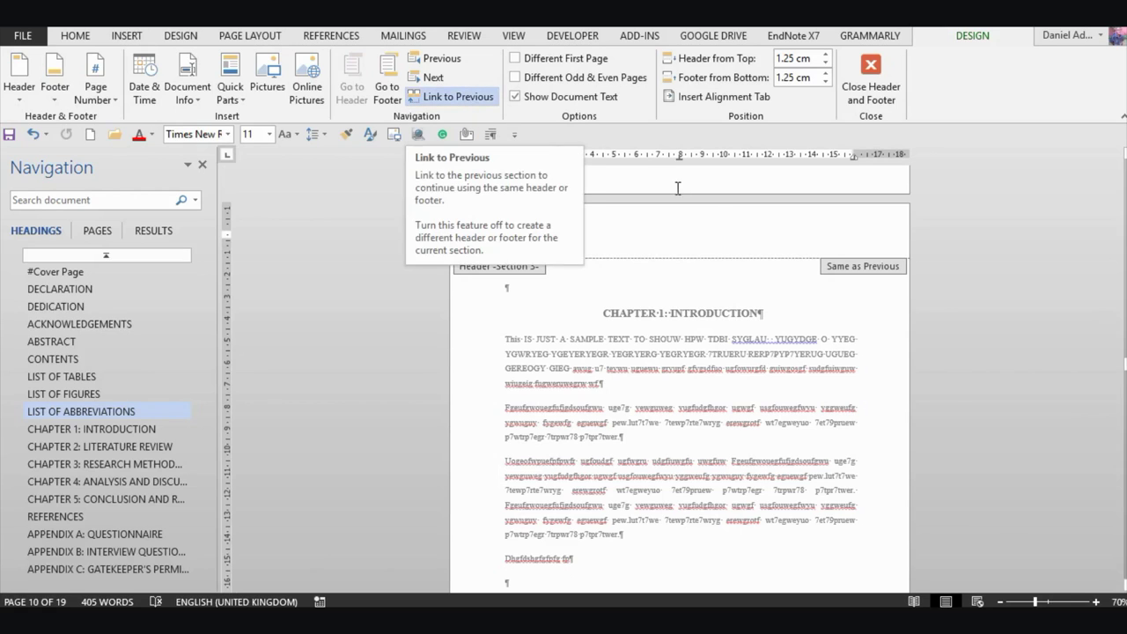
click(452, 98)
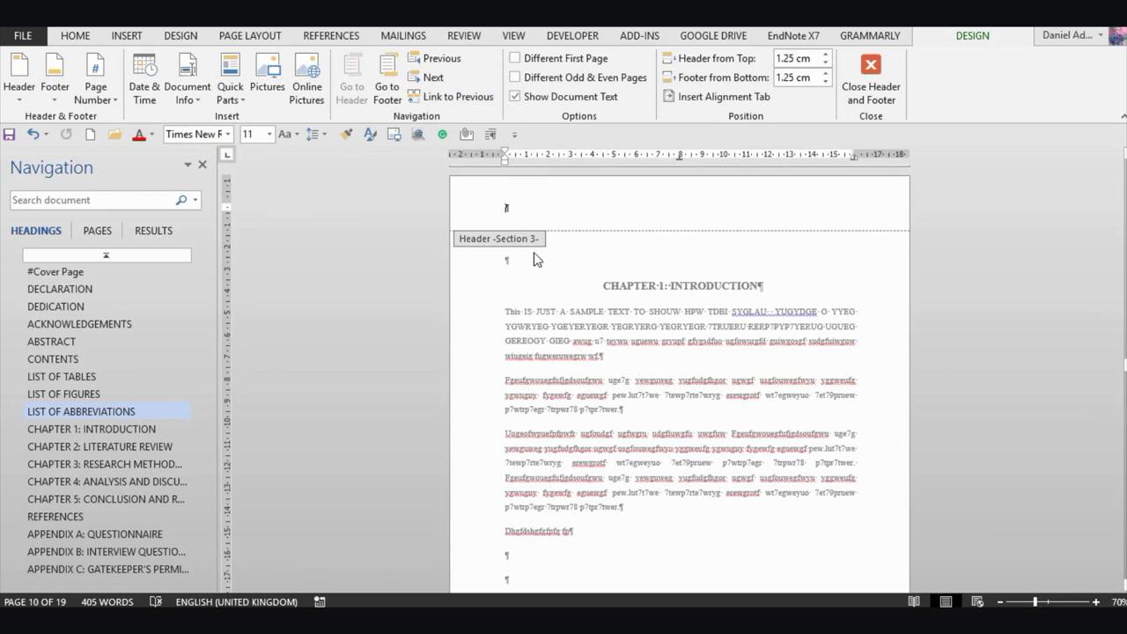
- Unlink the Section 3 footer on the Chapter 1 page from the previous section and leave header and footer editing
scroll(565, 331, down, 5)
scroll(565, 330, down, 3)
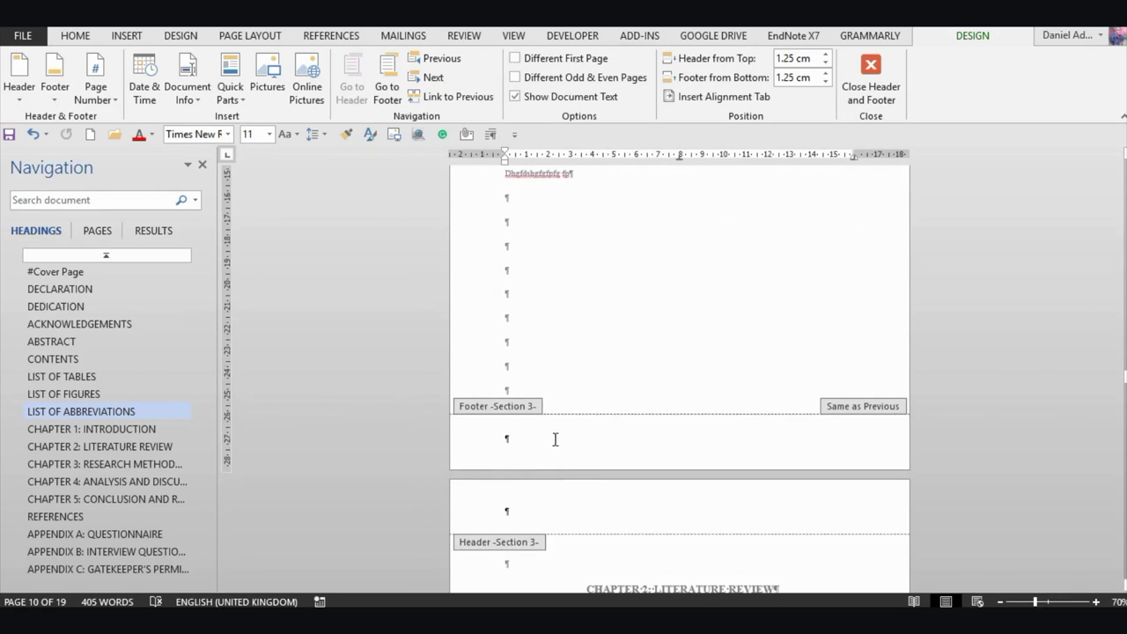
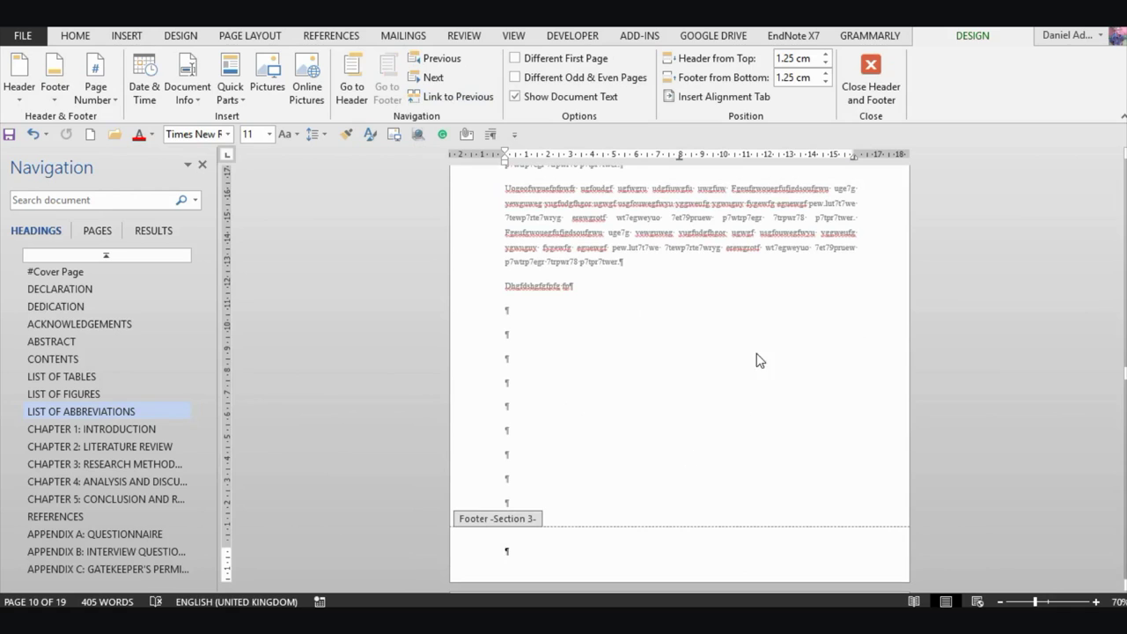
scroll(616, 440, down, 3)
scroll(647, 427, down, 1)
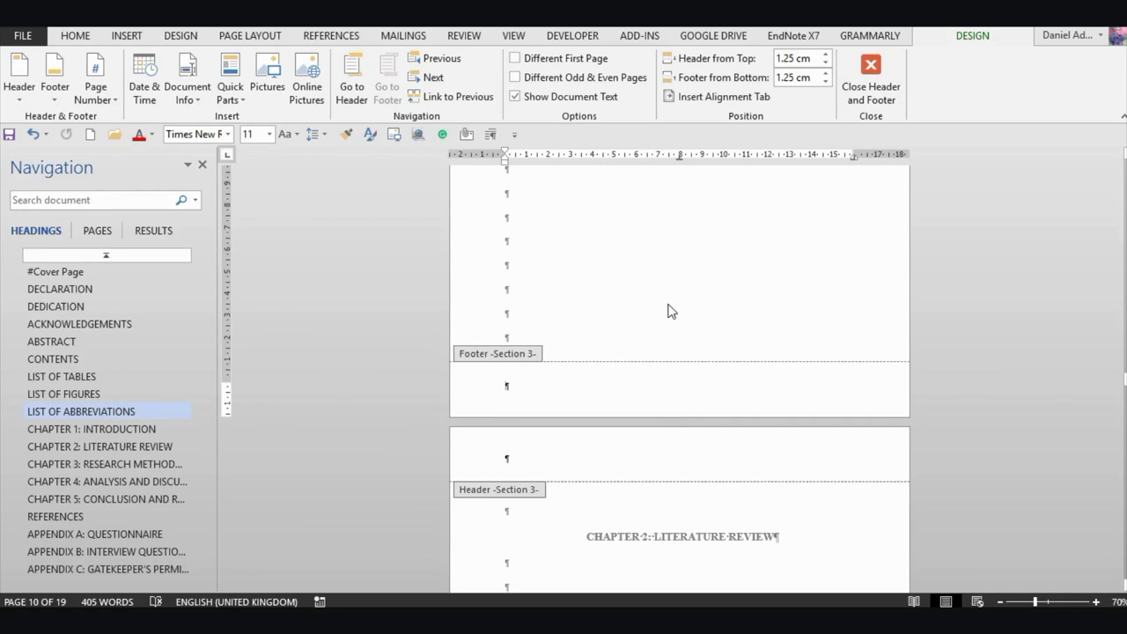
click(868, 75)
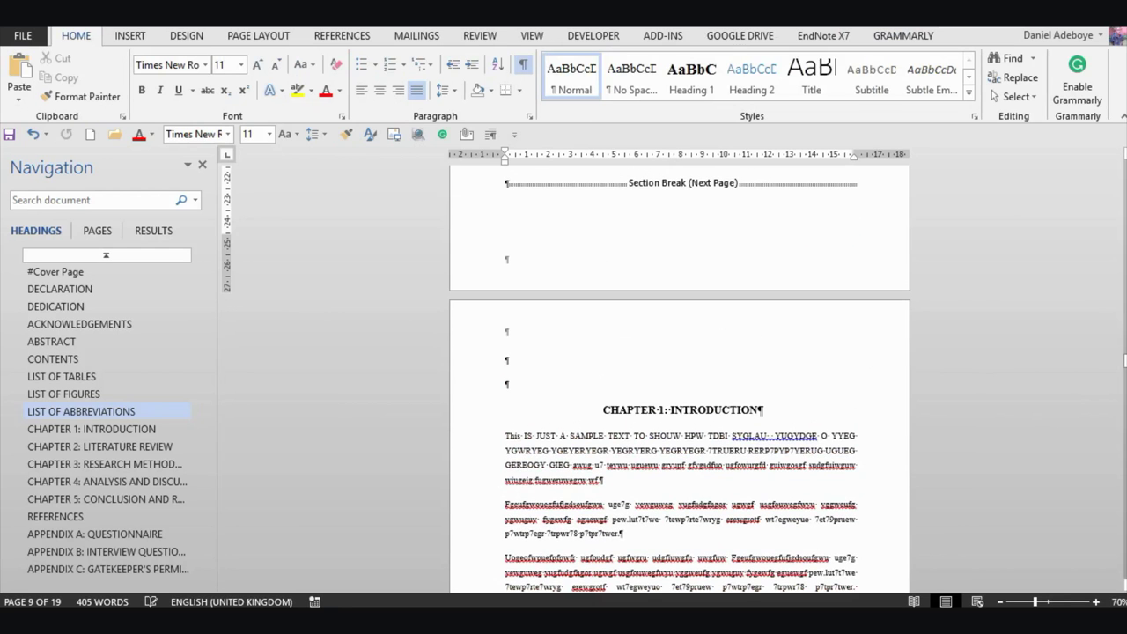
- Return to the cover page and hide the formatting marks
drag(1125, 359, 1125, 161)
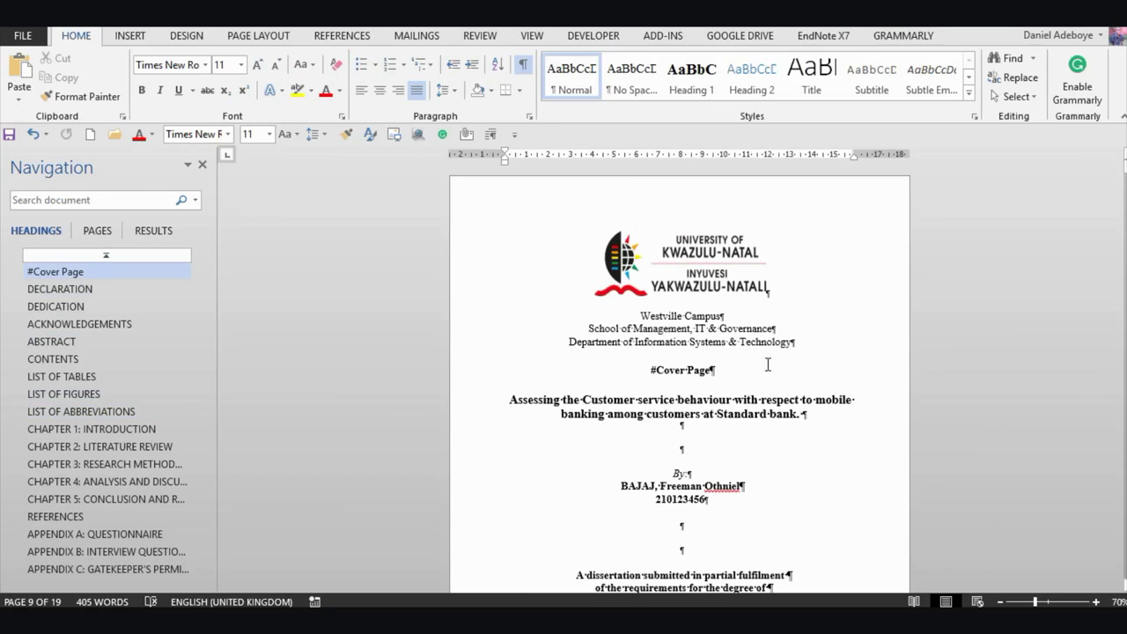
click(523, 67)
click(523, 67)
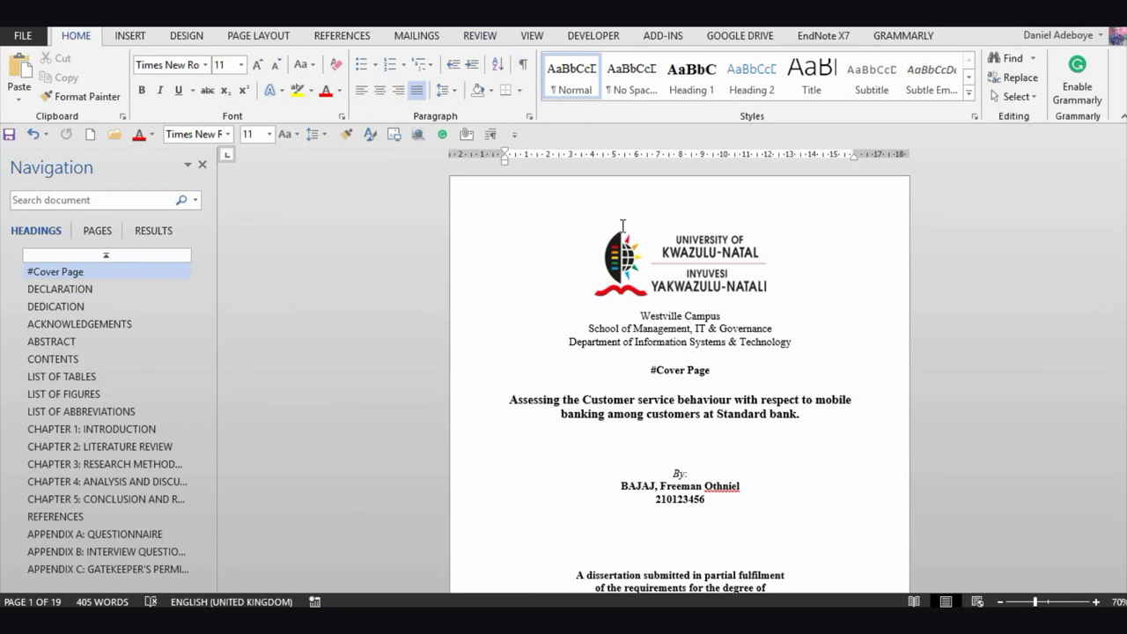
- Examine the cover page and the start of the declaration page with the formatting marks hidden
scroll(682, 361, down, 6)
scroll(683, 361, down, 3)
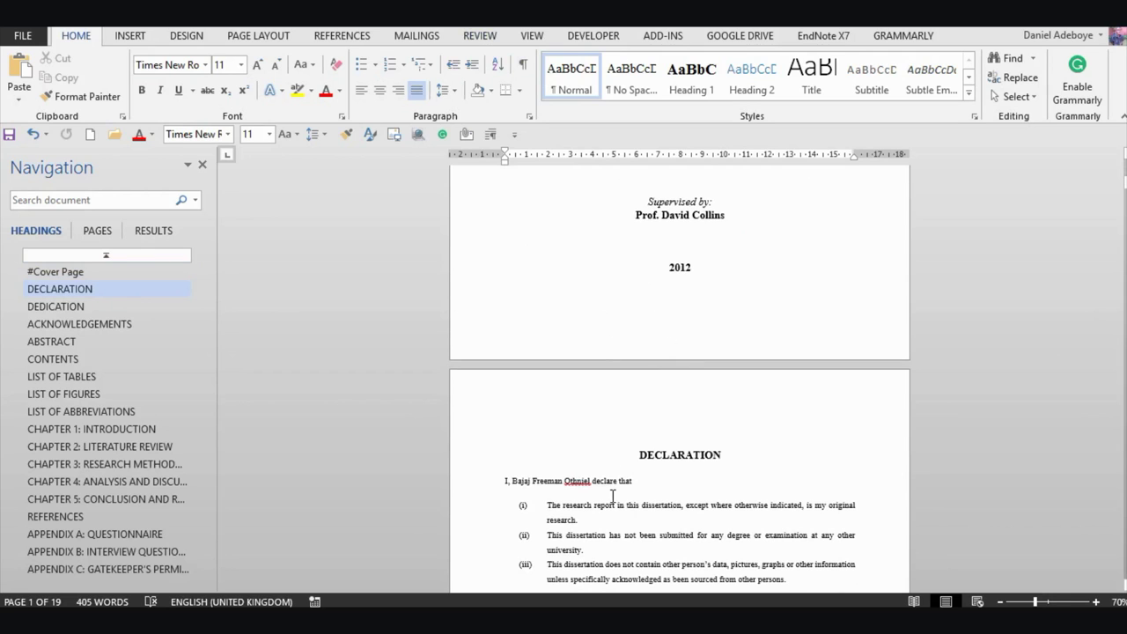
scroll(598, 454, up, 6)
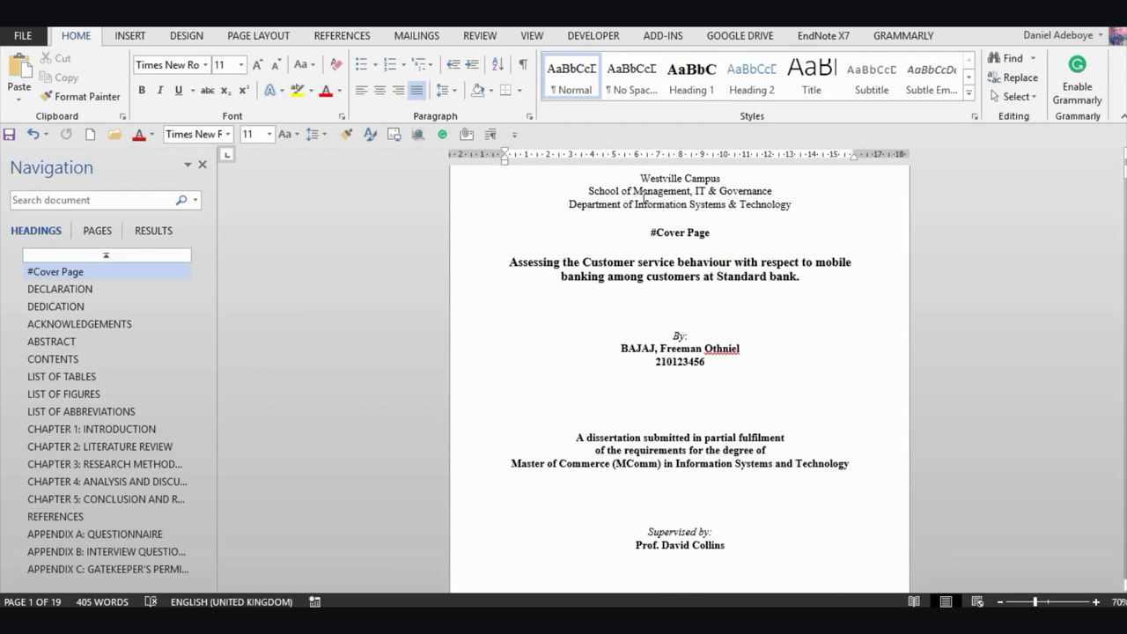
click(643, 194)
scroll(644, 343, up, 2)
scroll(644, 343, down, 3)
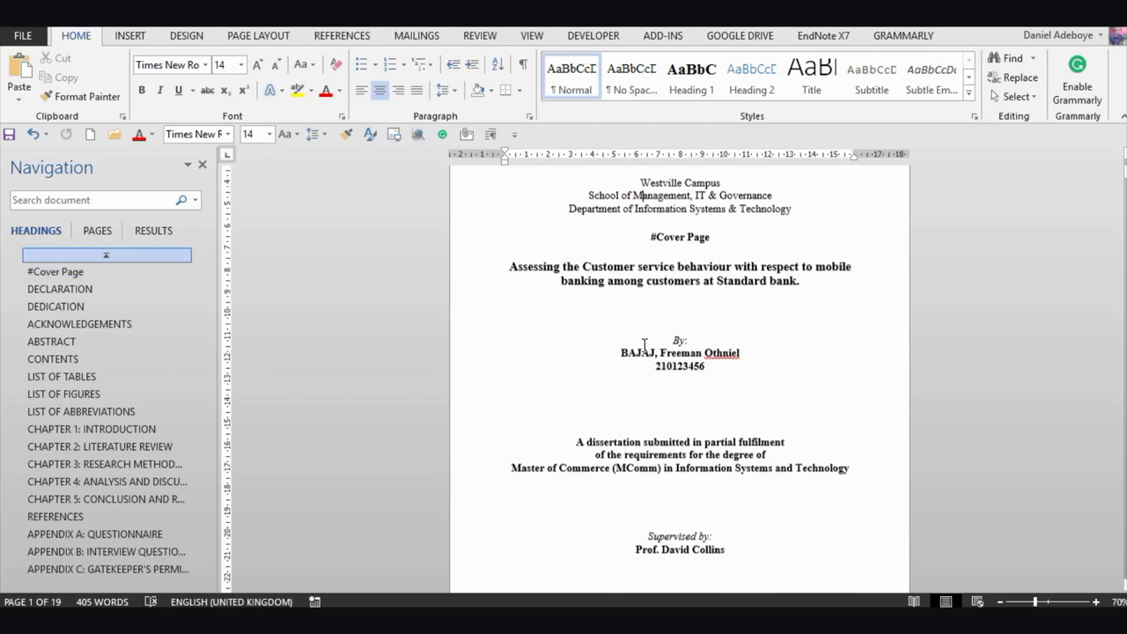
scroll(644, 346, down, 5)
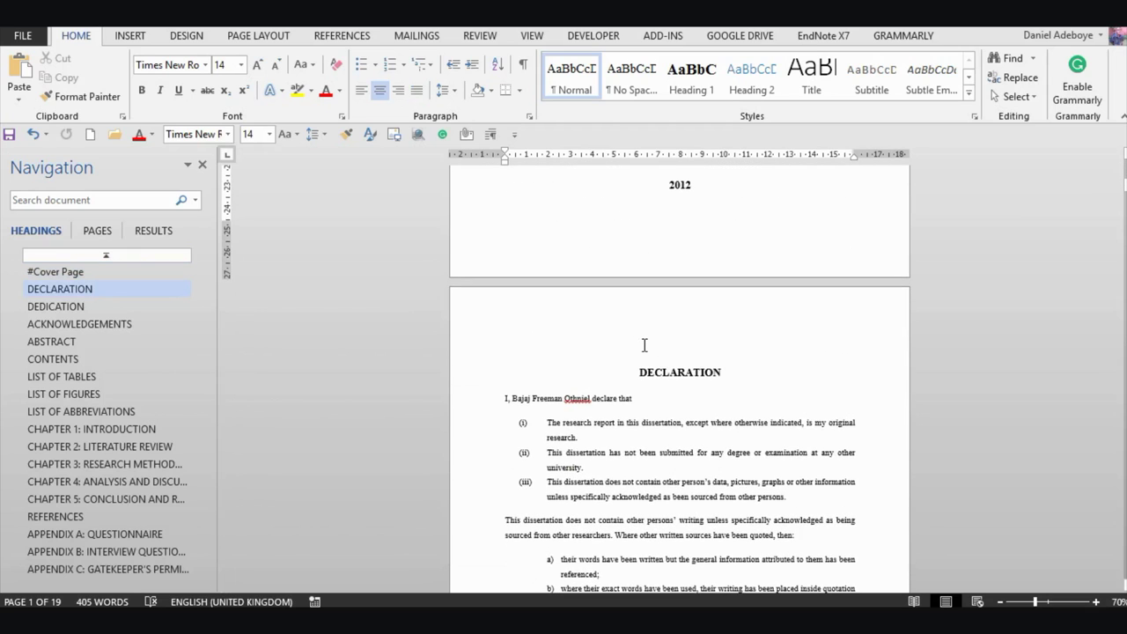
scroll(644, 346, down, 1)
- Format the page numbers of the section starting at the declaration page as i, ii, iii and start them at i
click(654, 288)
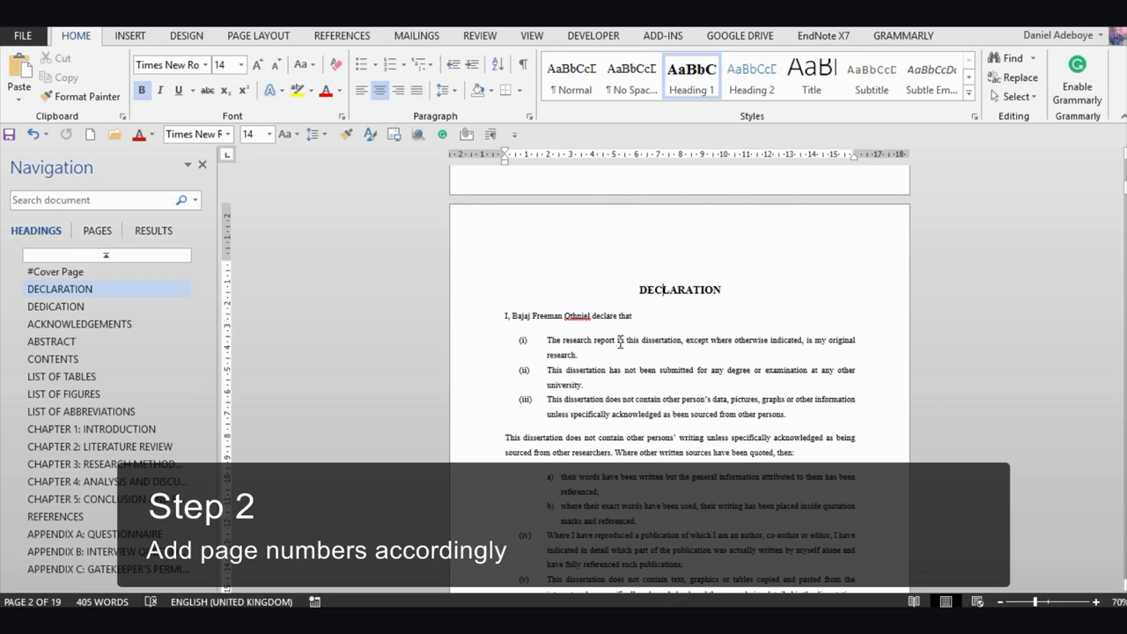
click(129, 36)
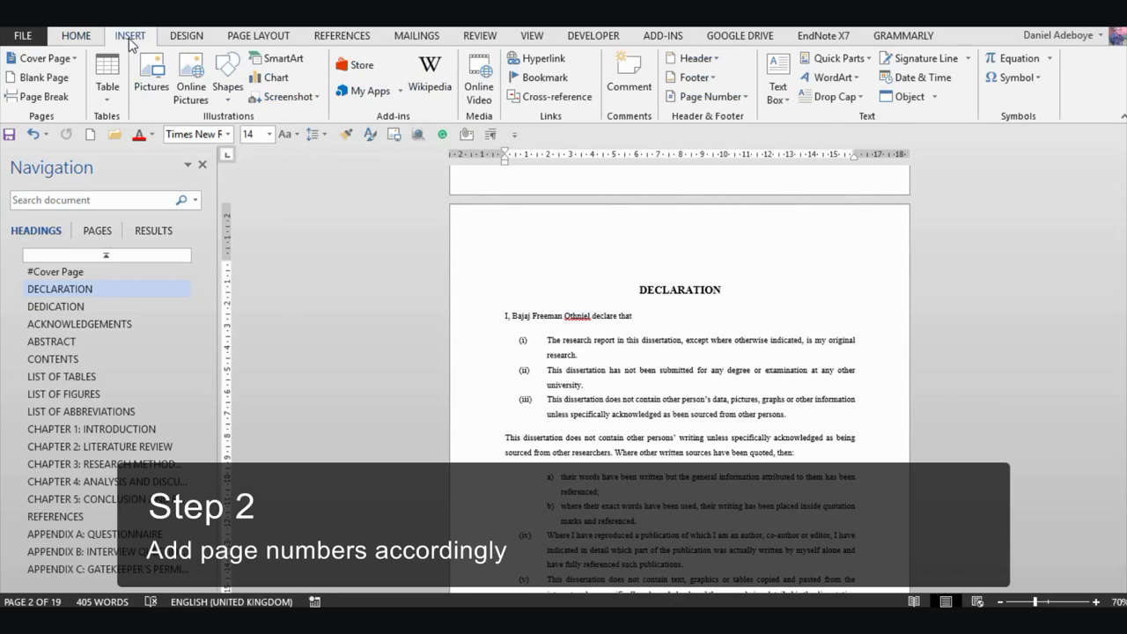
click(702, 98)
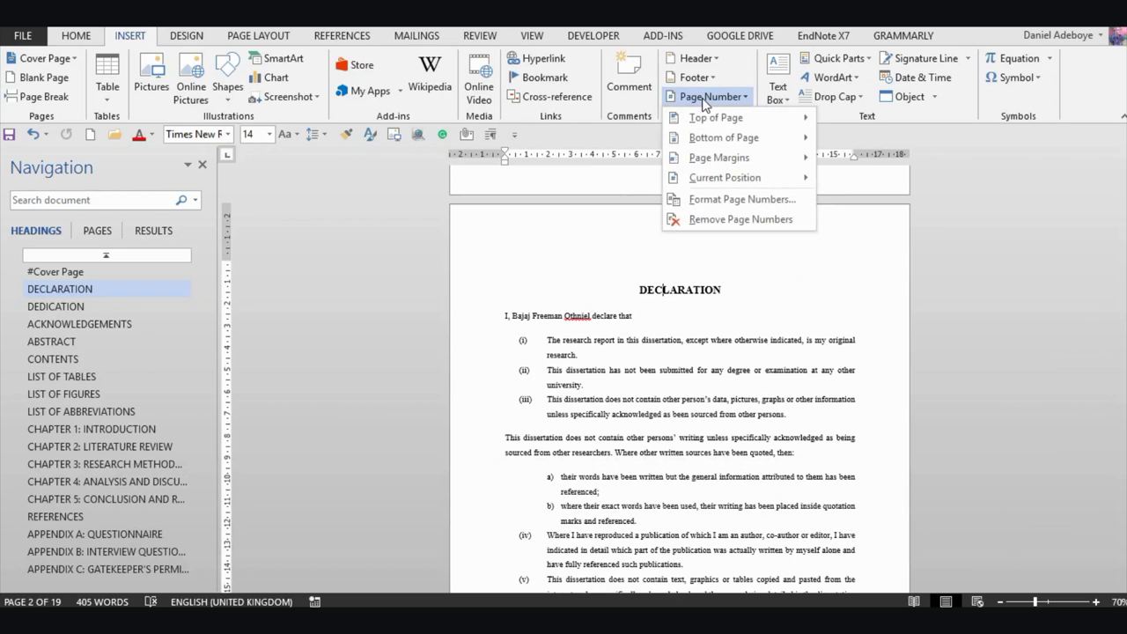
click(715, 200)
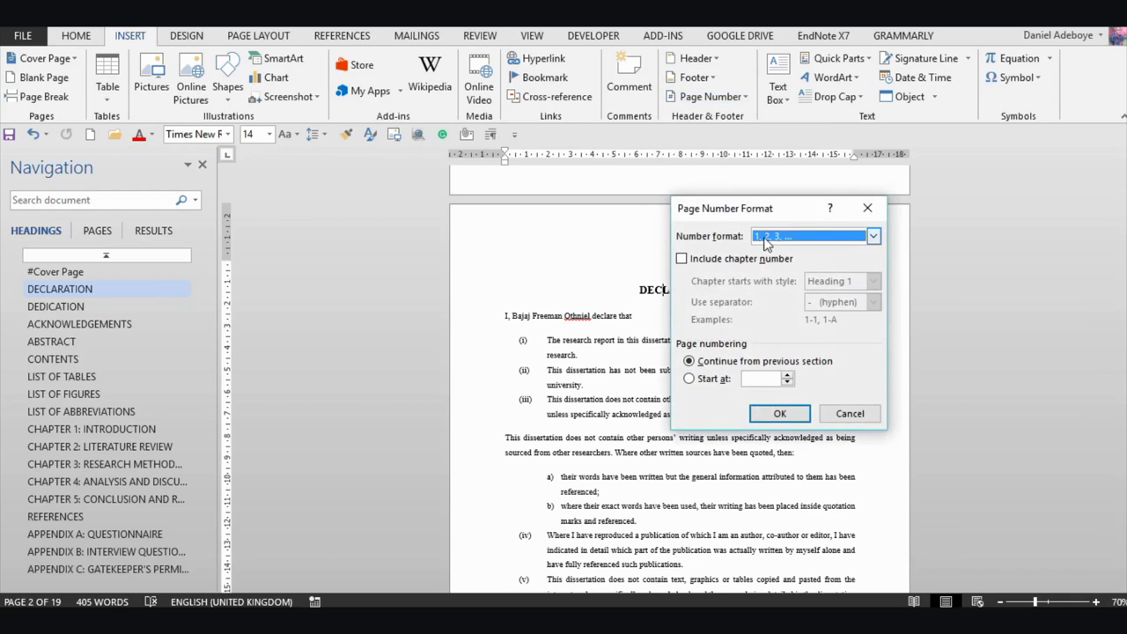
click(873, 237)
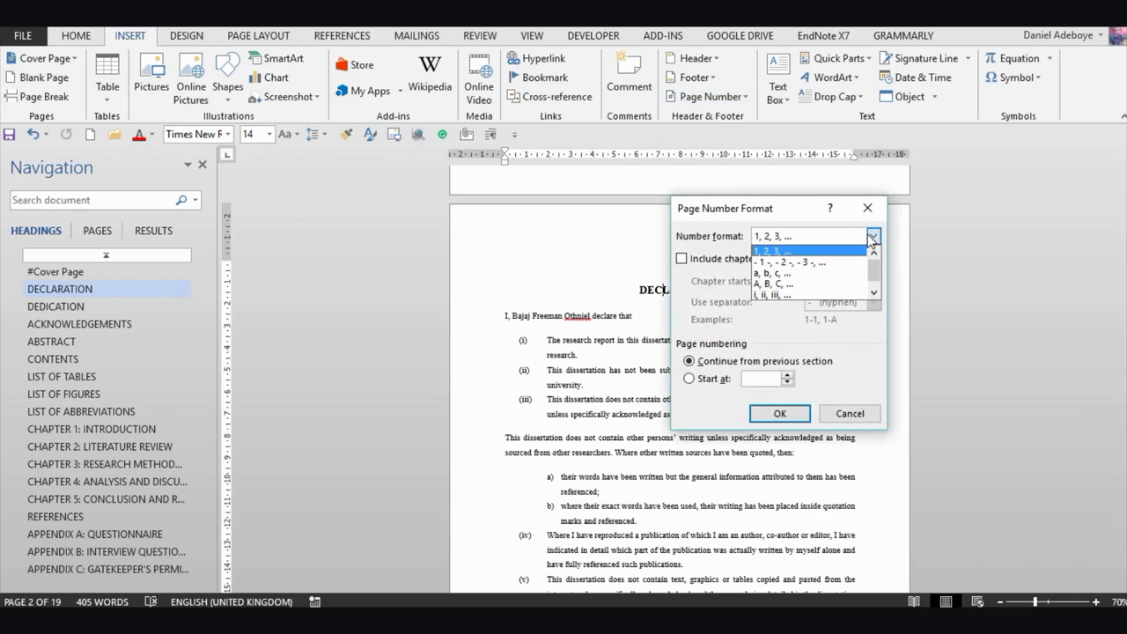
click(779, 296)
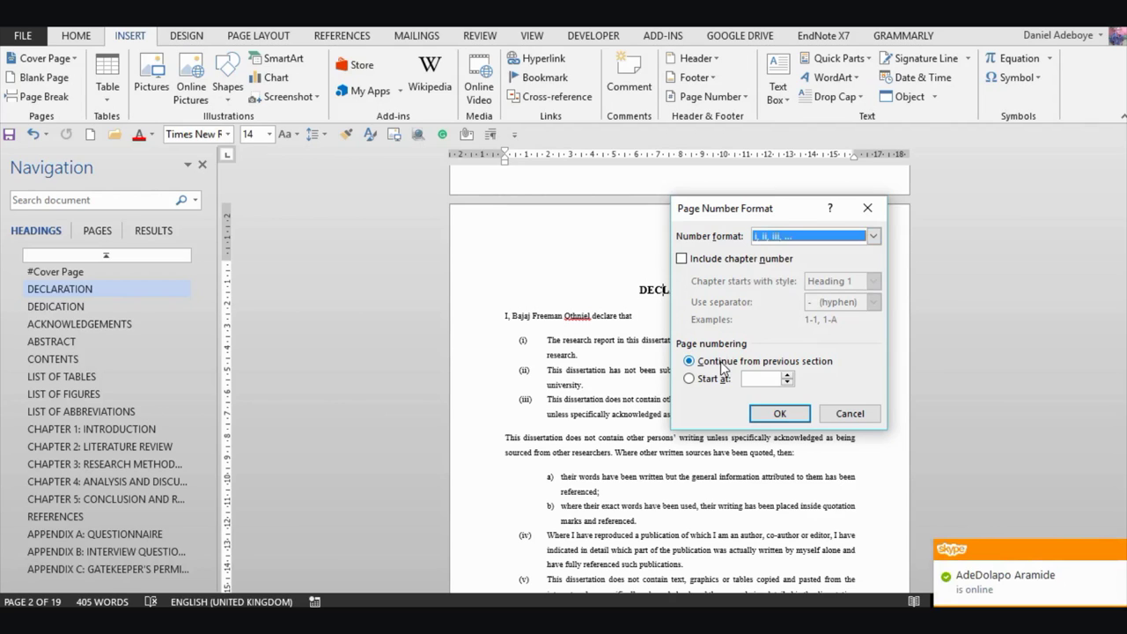
click(691, 380)
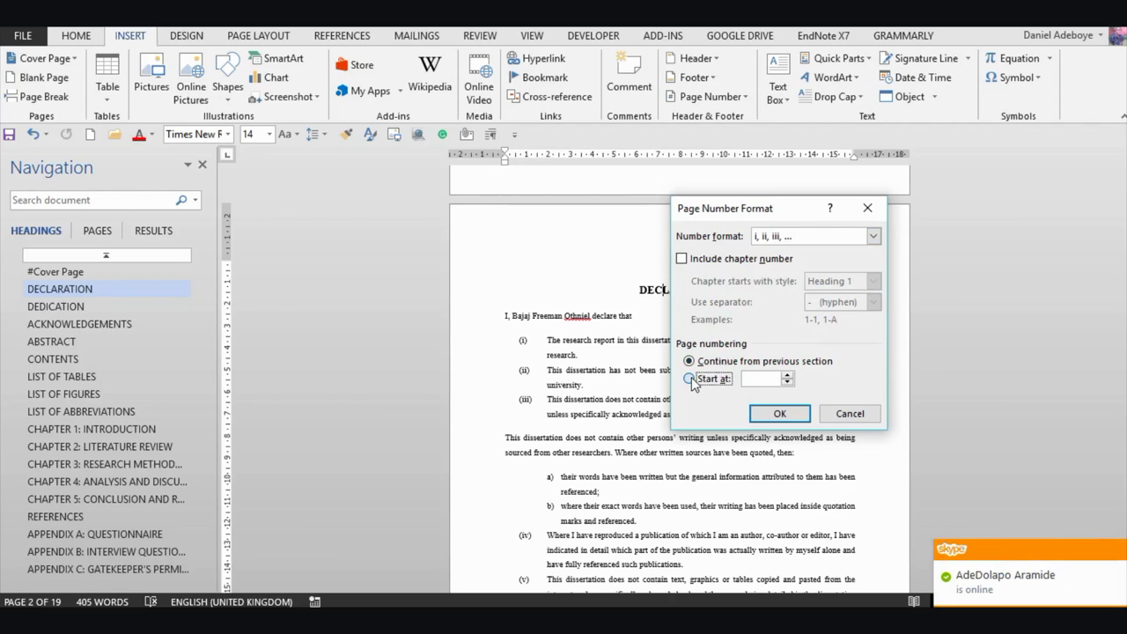
click(767, 379)
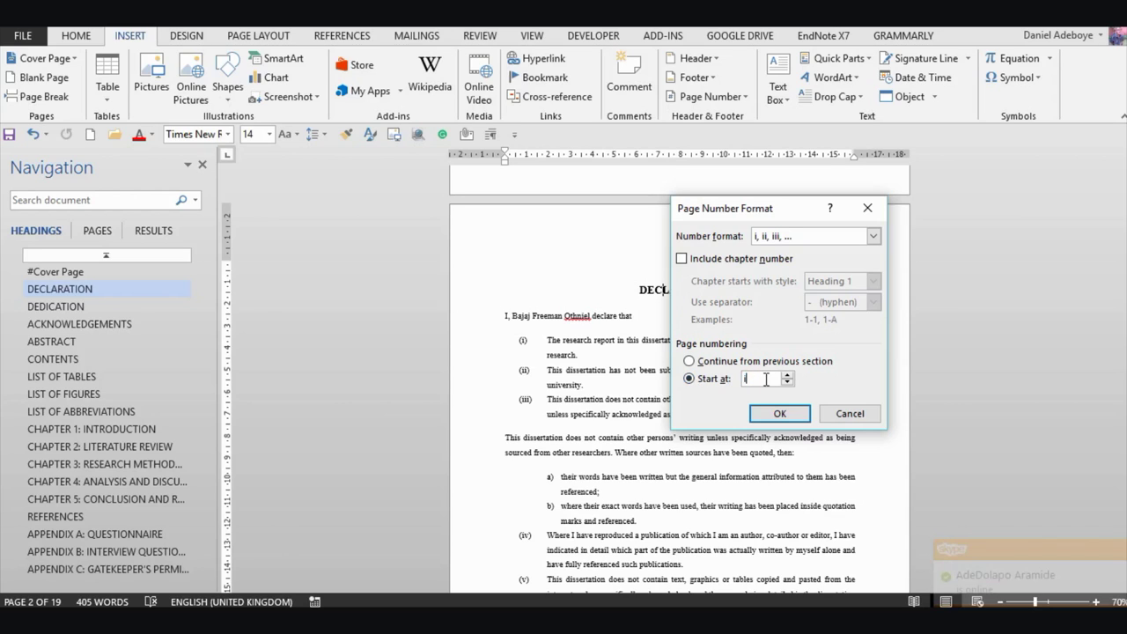
click(780, 413)
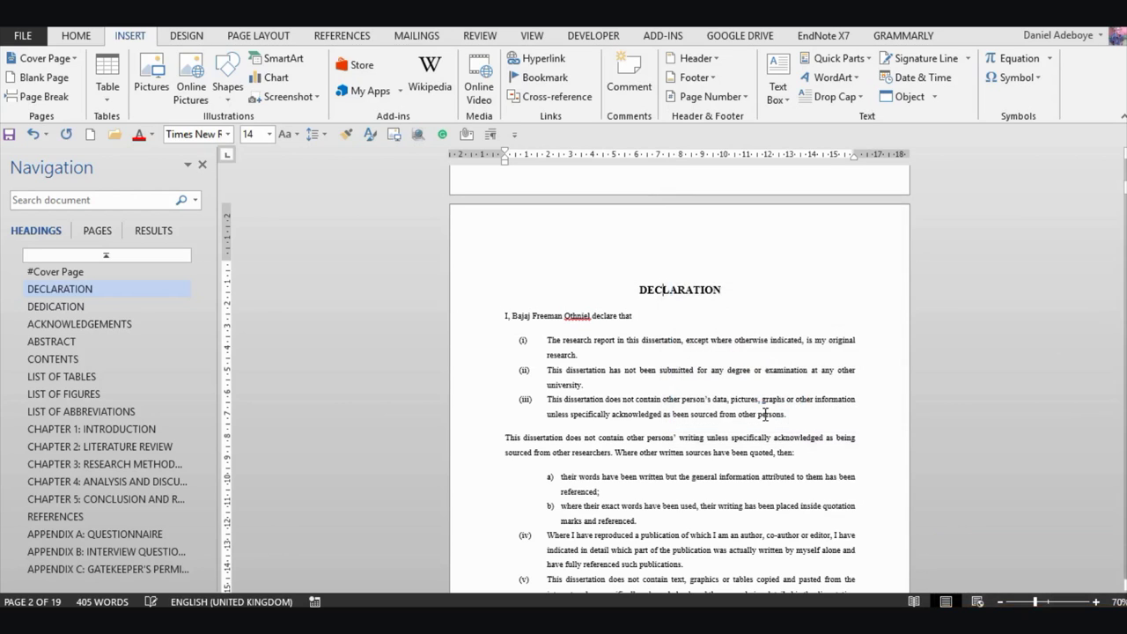
- Insert centred Plain Number 2 page numbers at the bottom of the Section 2 pages and leave header and footer editing
click(730, 104)
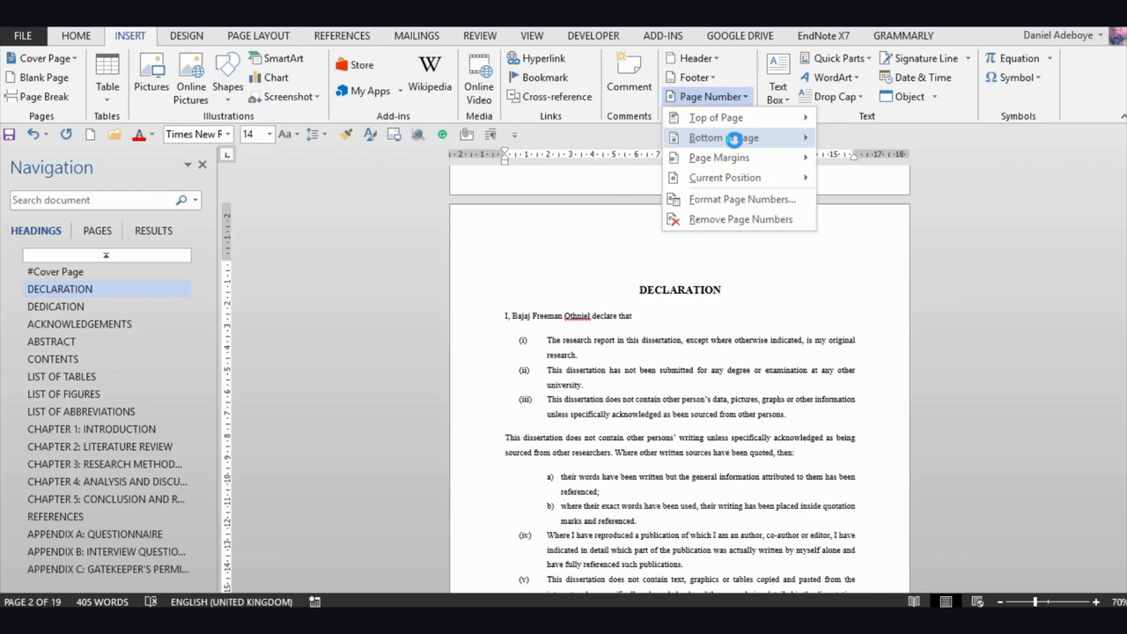
mouse_move(735, 138)
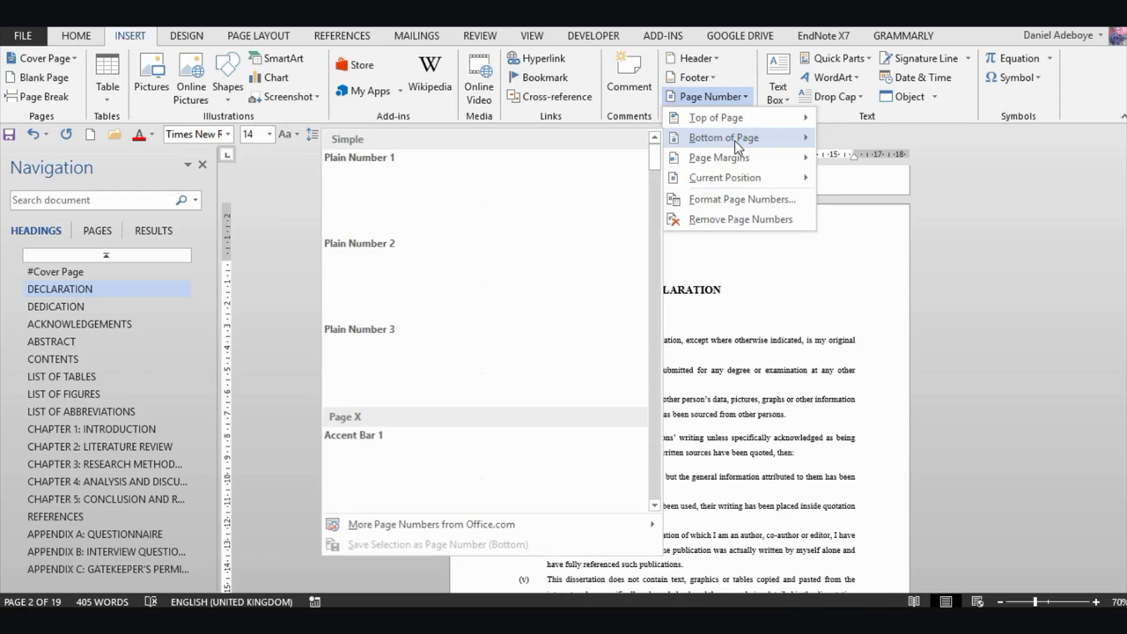
click(466, 299)
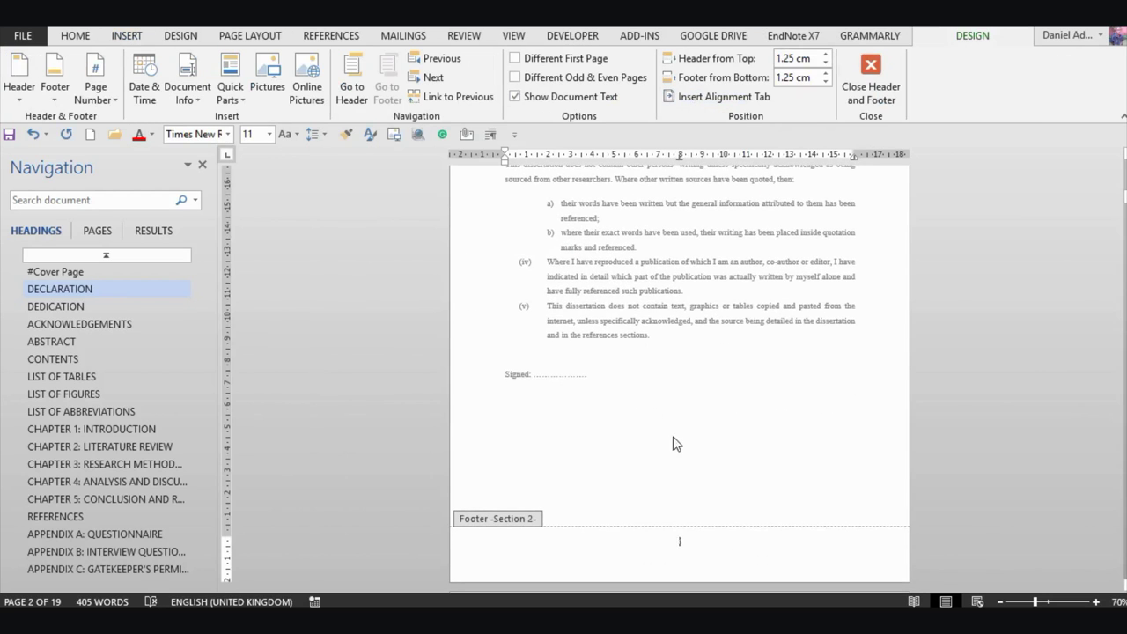
scroll(672, 443, up, 10)
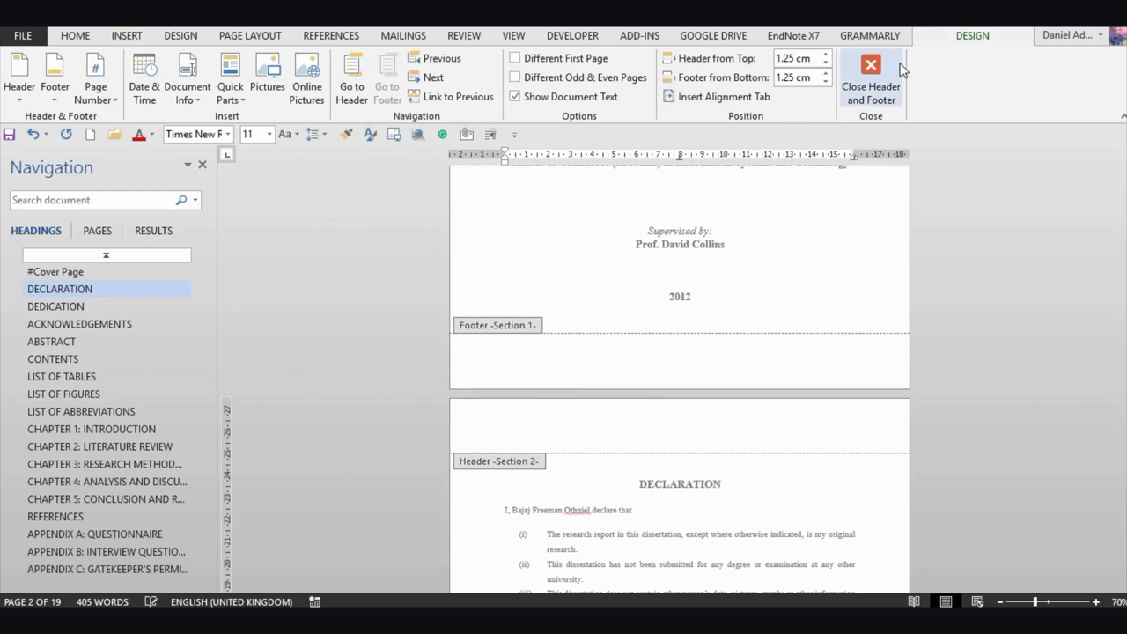
click(871, 70)
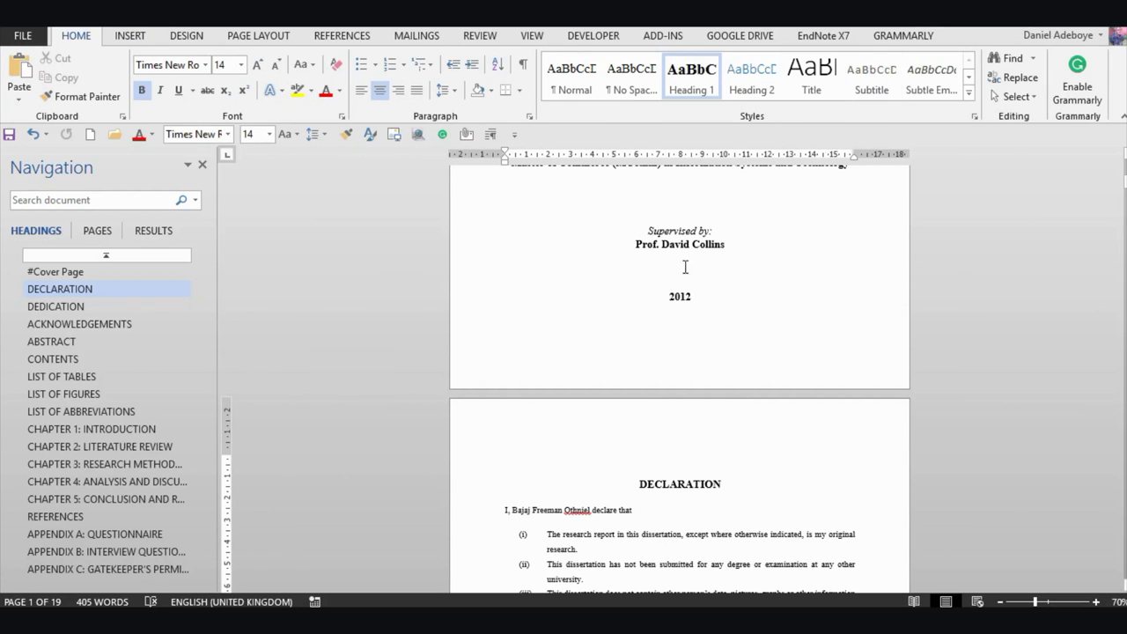
- Examine the footers from the cover page through the preliminary pages to the start of Chapter 2 for page numbers
scroll(691, 326, up, 3)
scroll(675, 367, down, 3)
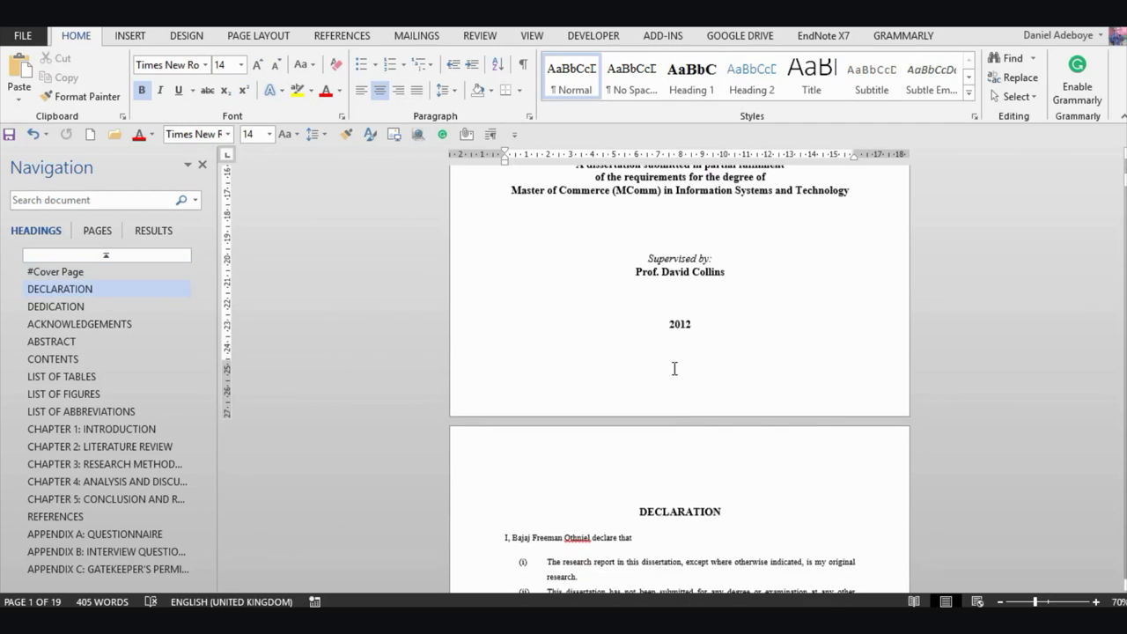
scroll(659, 370, down, 12)
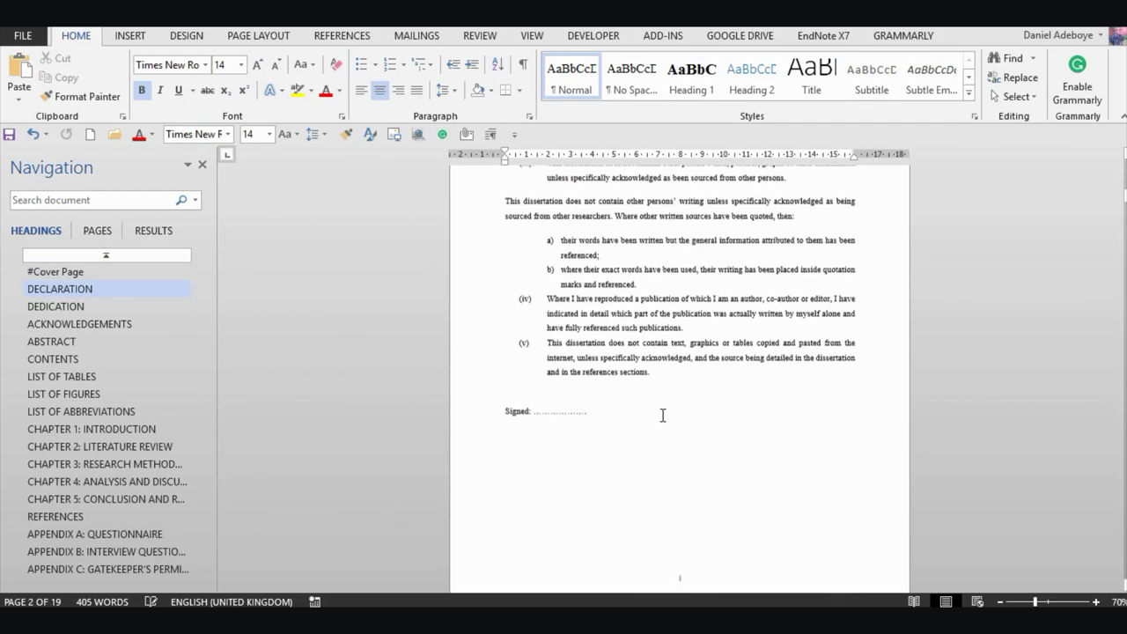
scroll(719, 365, down, 20)
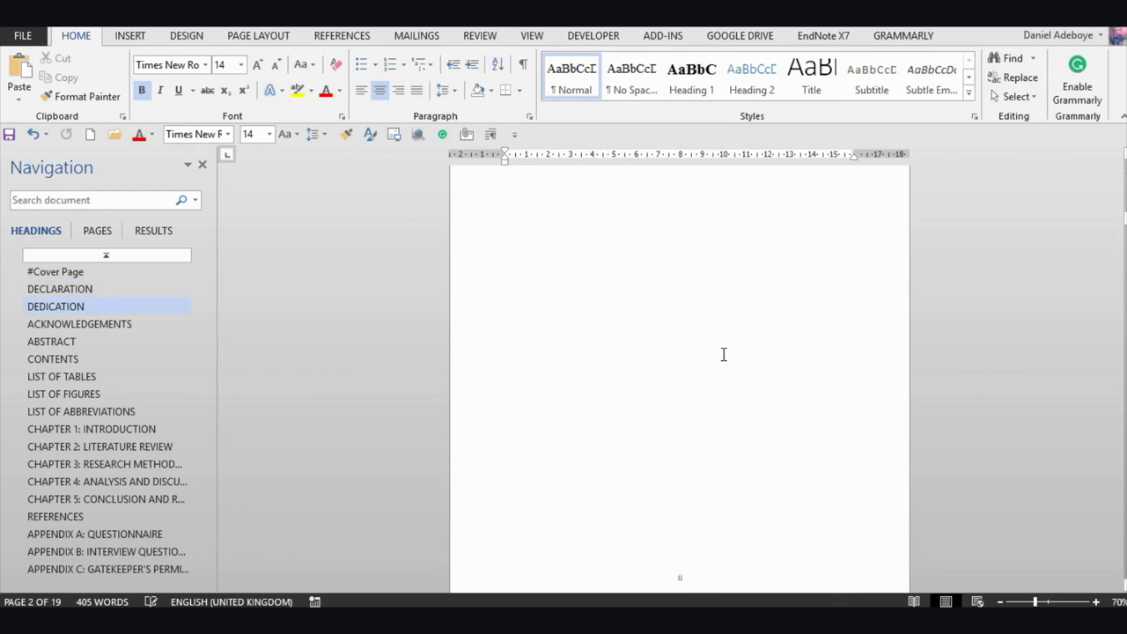
scroll(724, 353, down, 20)
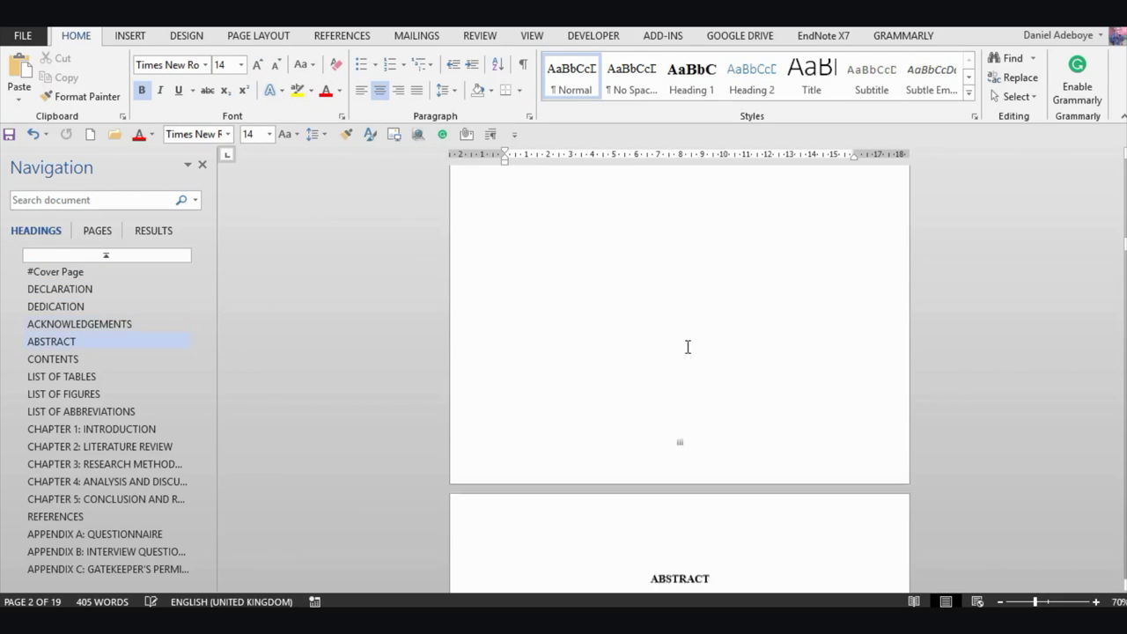
click(92, 410)
scroll(649, 337, down, 12)
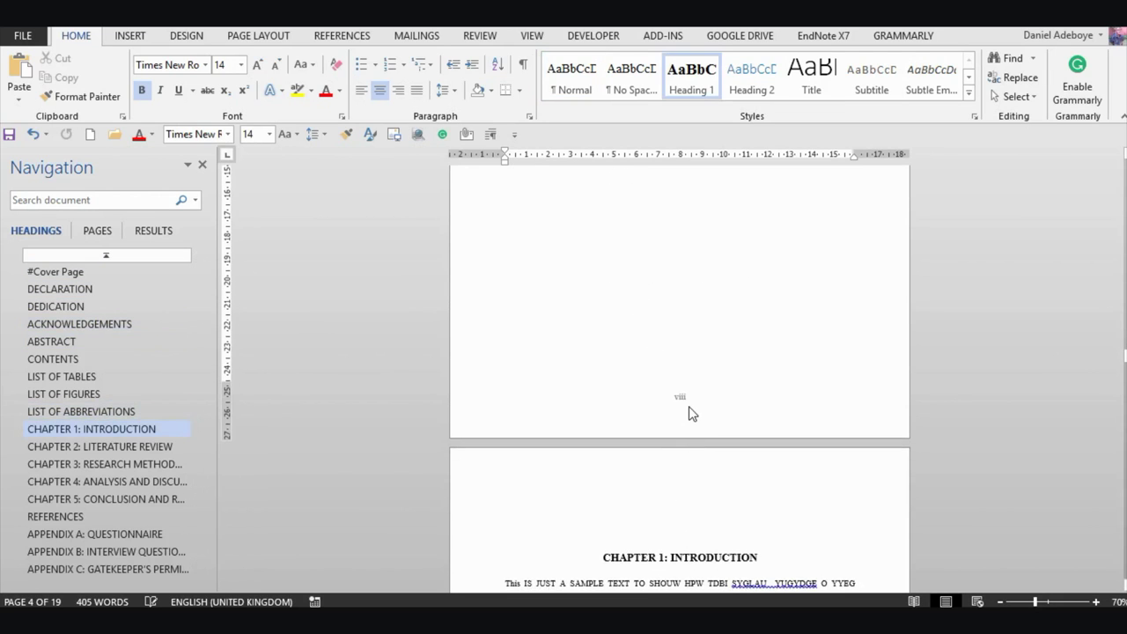
scroll(691, 409, down, 12)
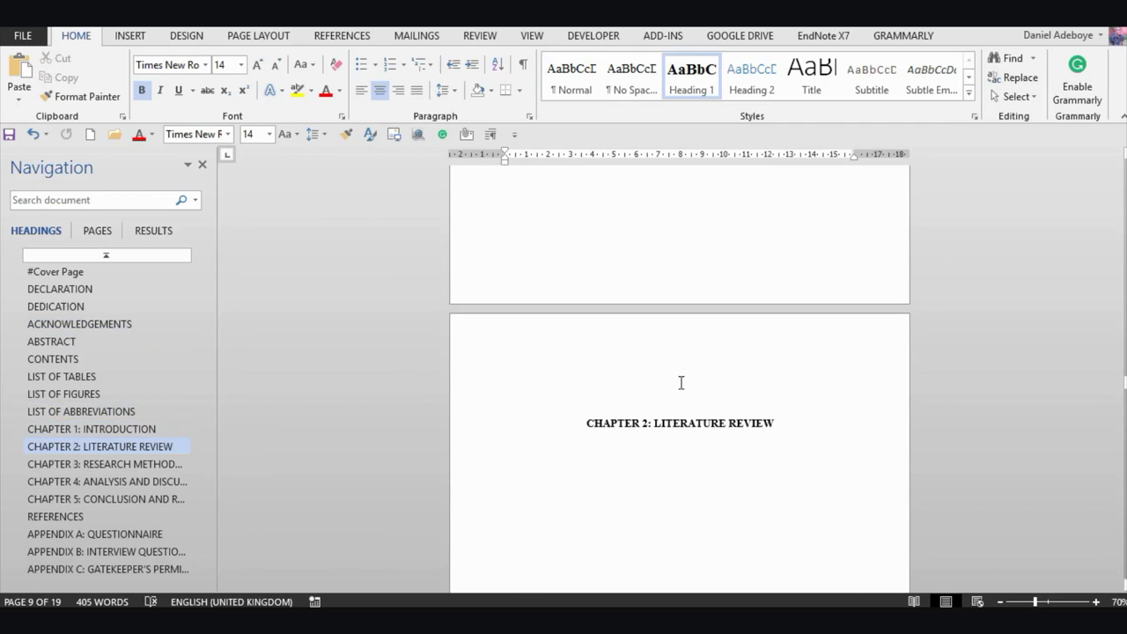
scroll(669, 471, up, 15)
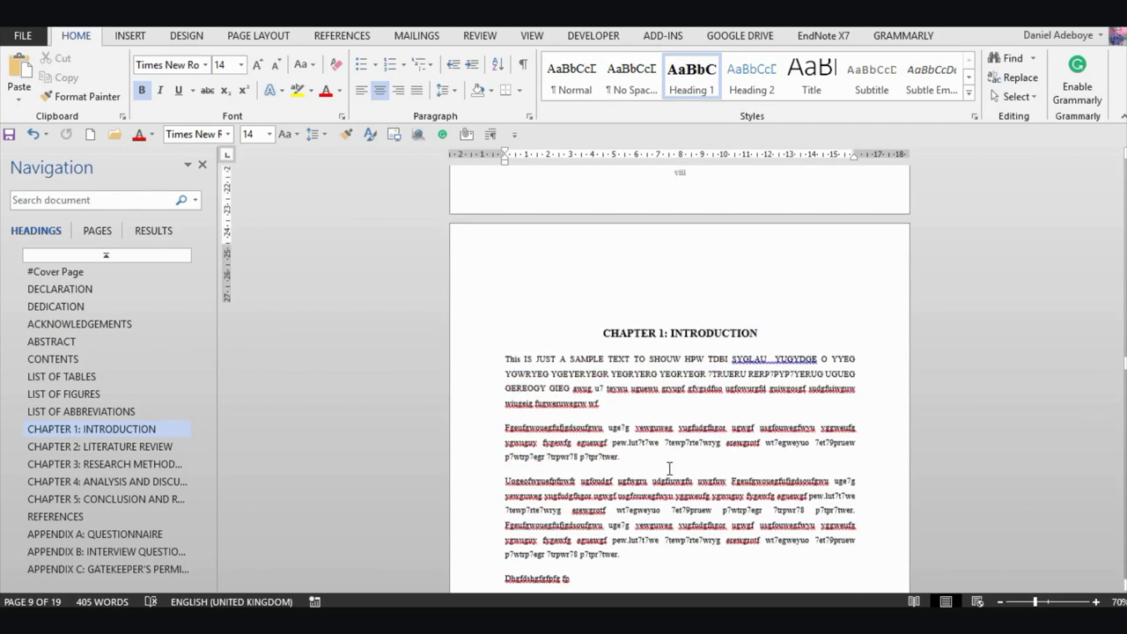
scroll(635, 330, down, 5)
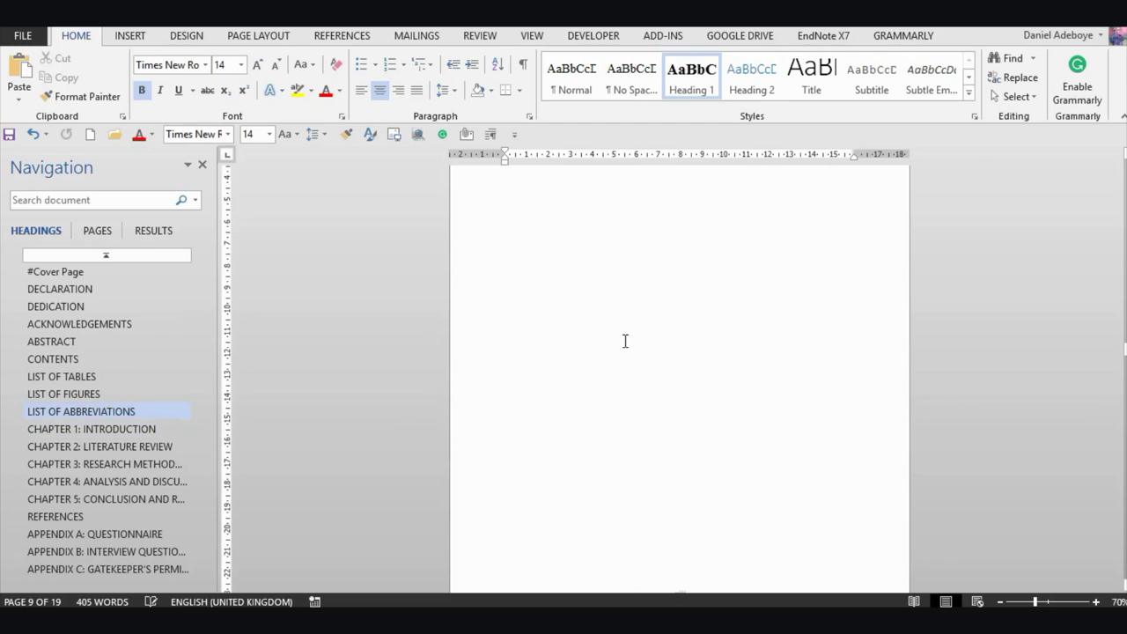
scroll(625, 344, down, 5)
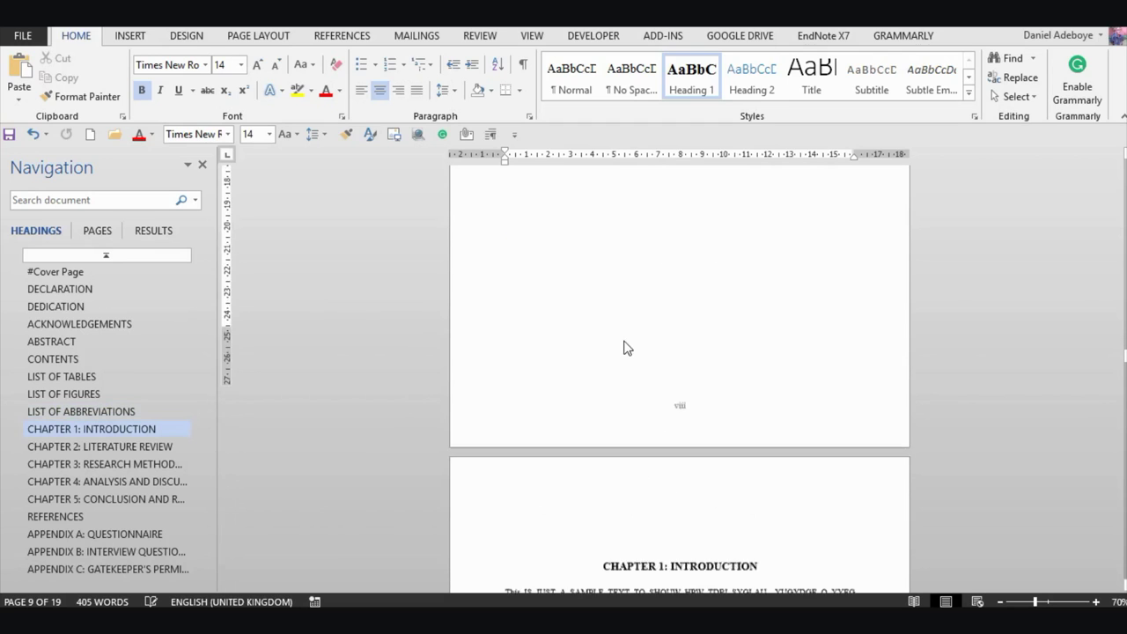
- Set the page numbering of the section beginning with Chapter 1: Introduction to start at 1
click(635, 337)
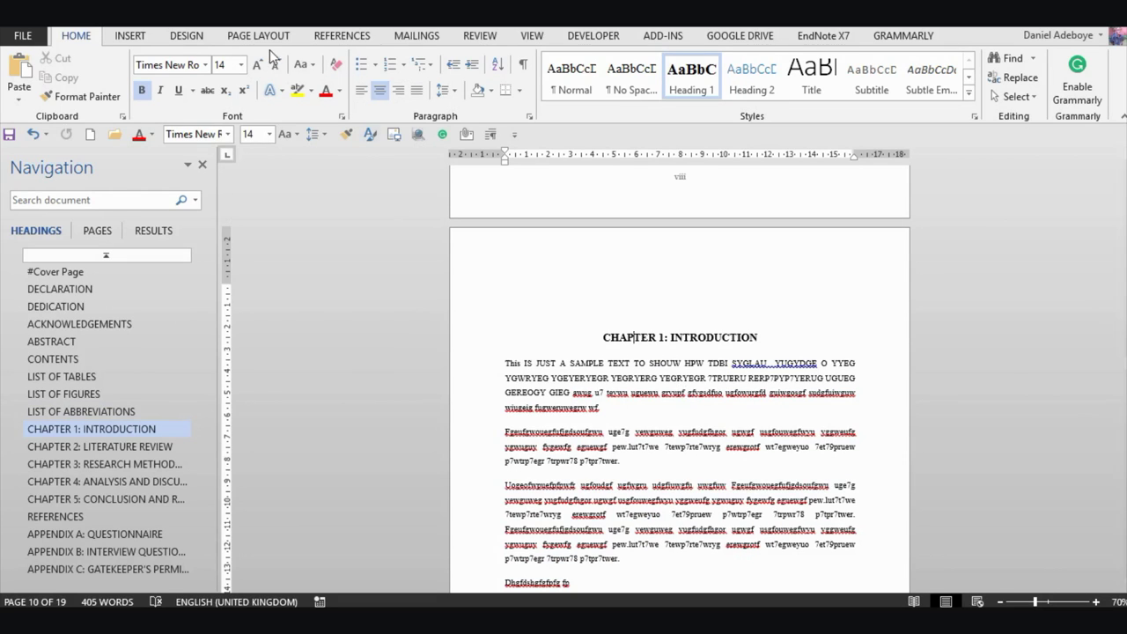
click(126, 39)
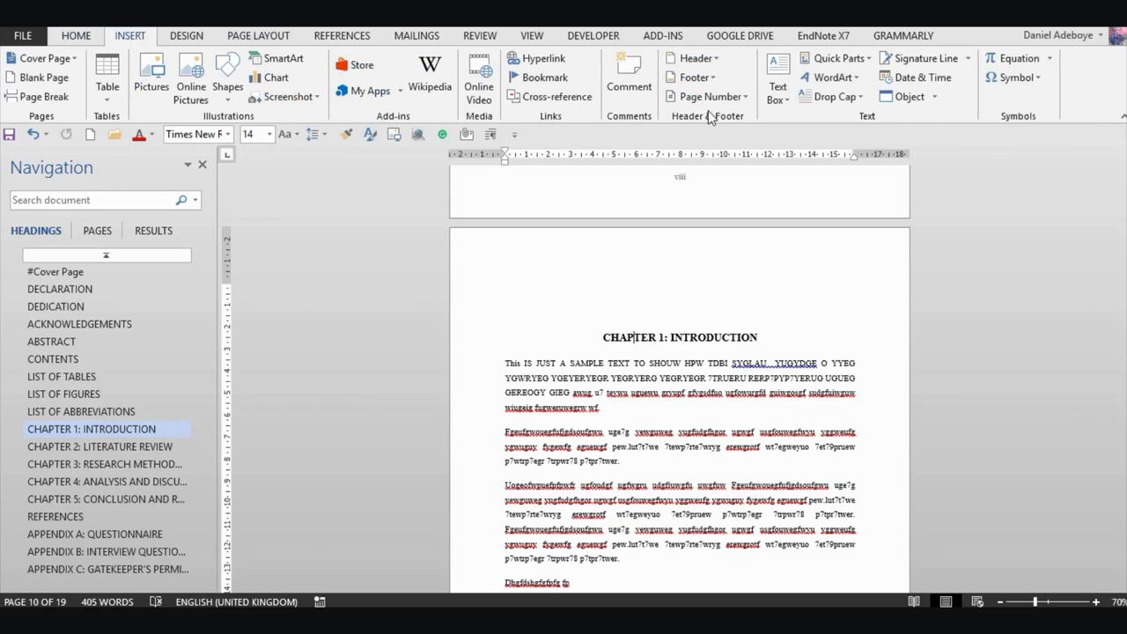
click(740, 99)
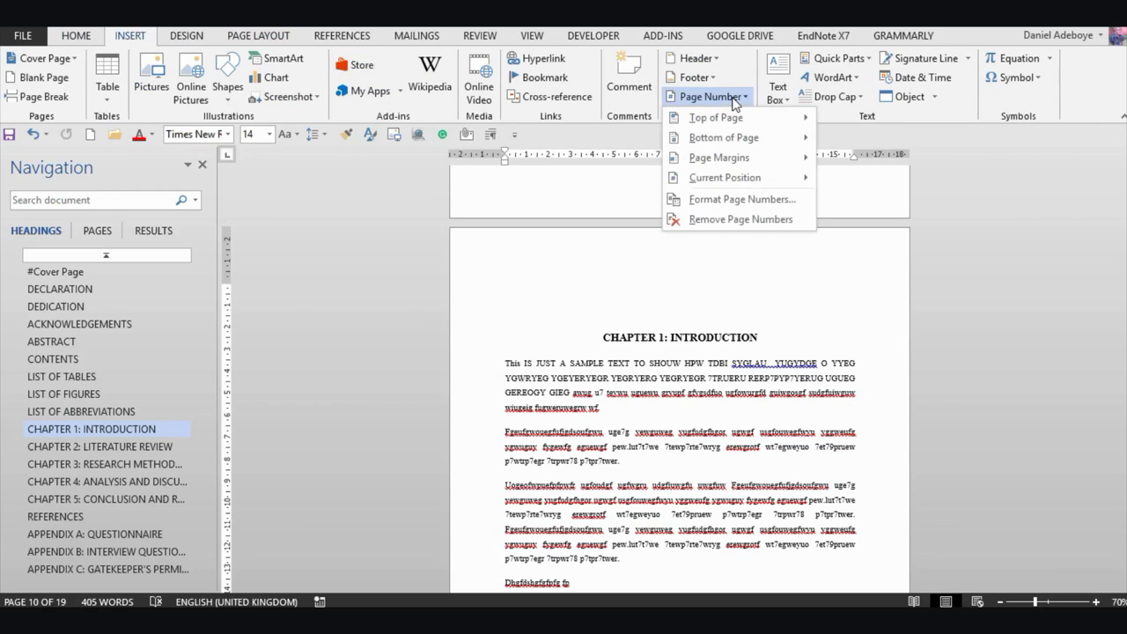
click(721, 201)
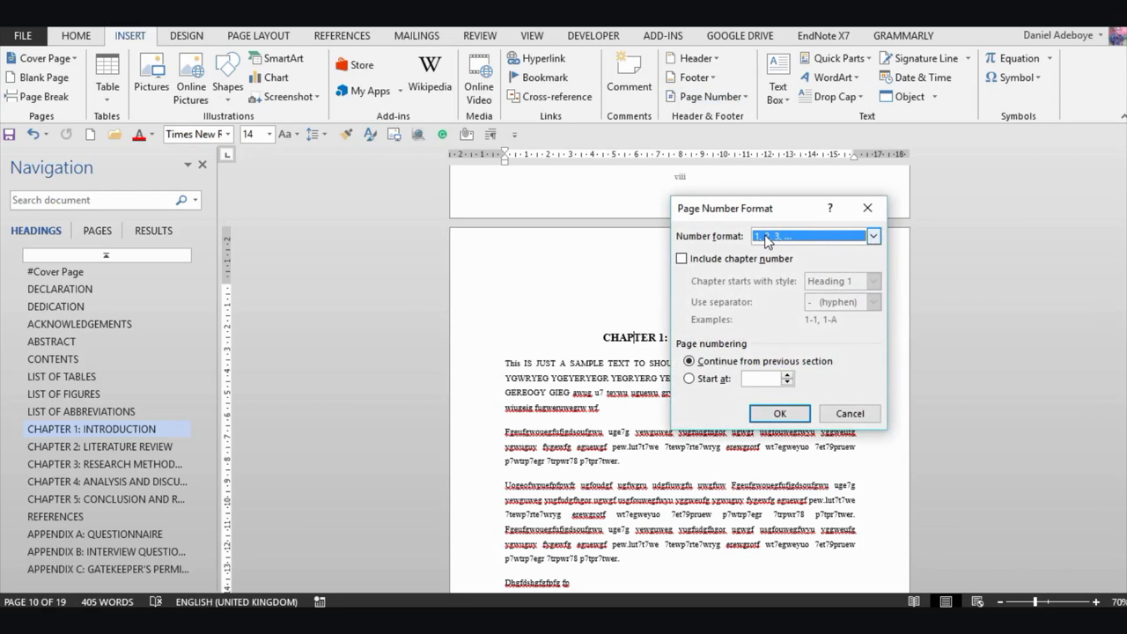
click(689, 379)
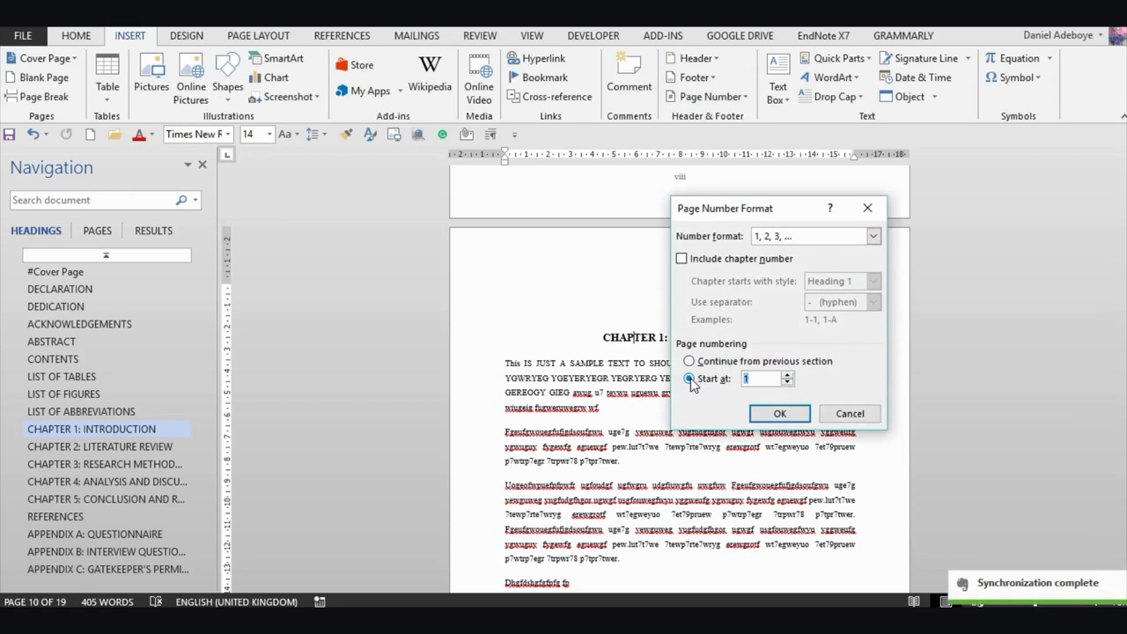
click(772, 413)
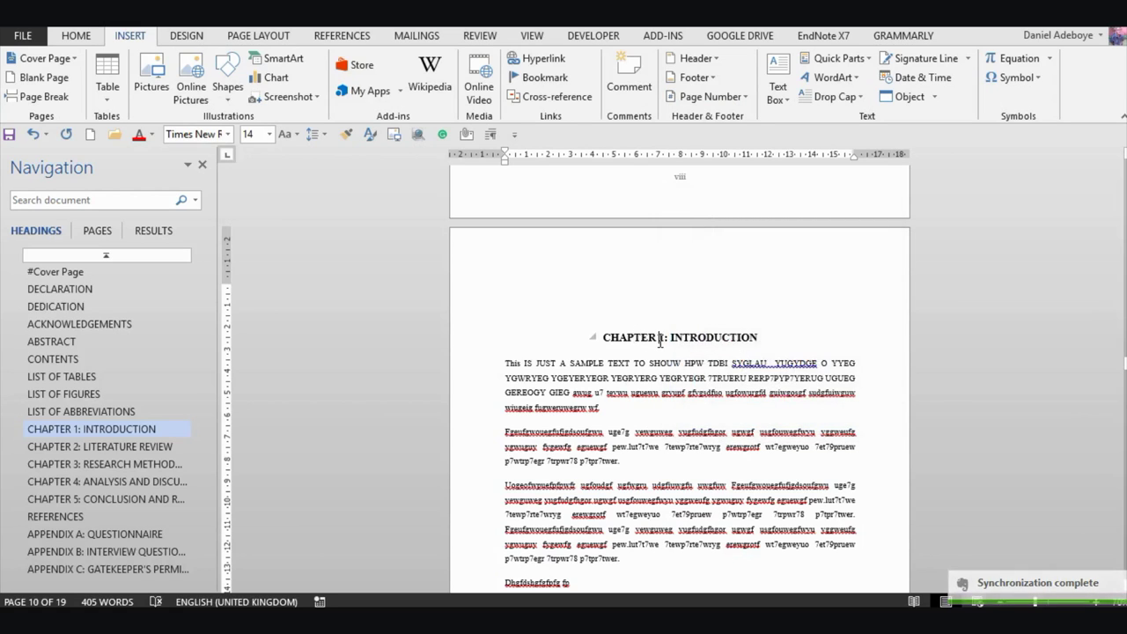
- Insert centred Plain Number 2 page numbers at the bottom of the Section 3 pages, check the footers and leave header and footer editing
click(702, 98)
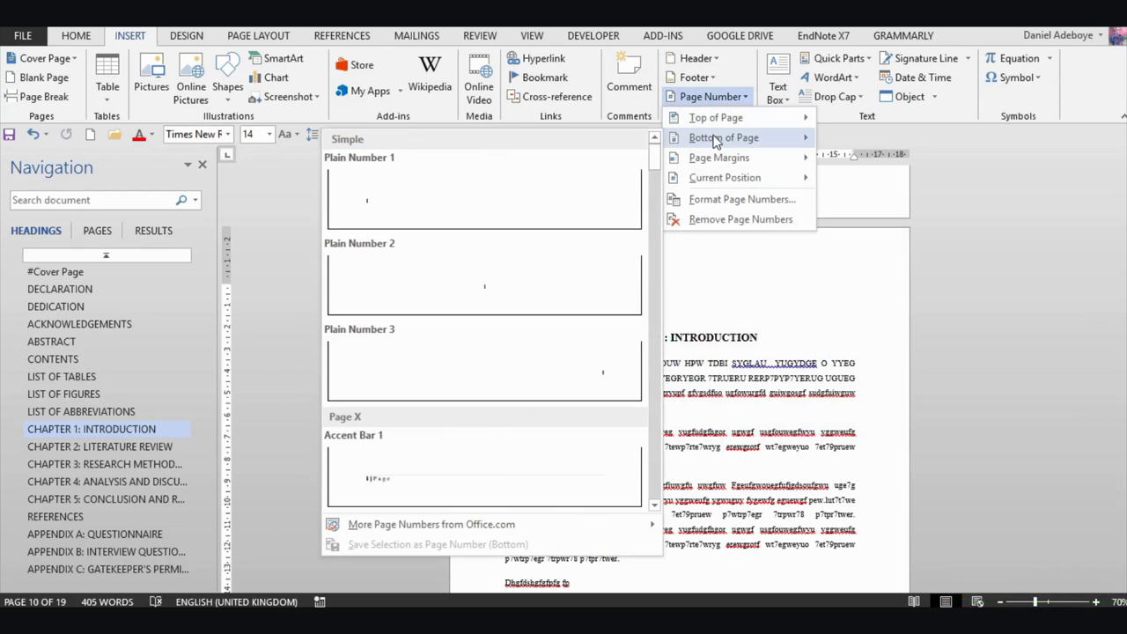
click(515, 300)
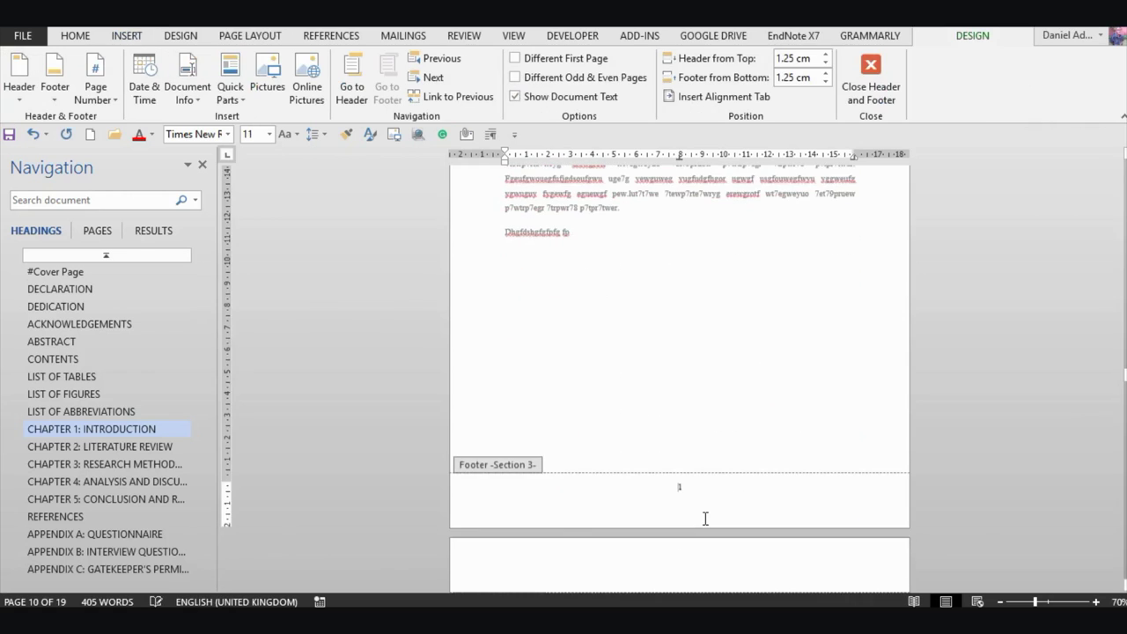
scroll(702, 431, down, 6)
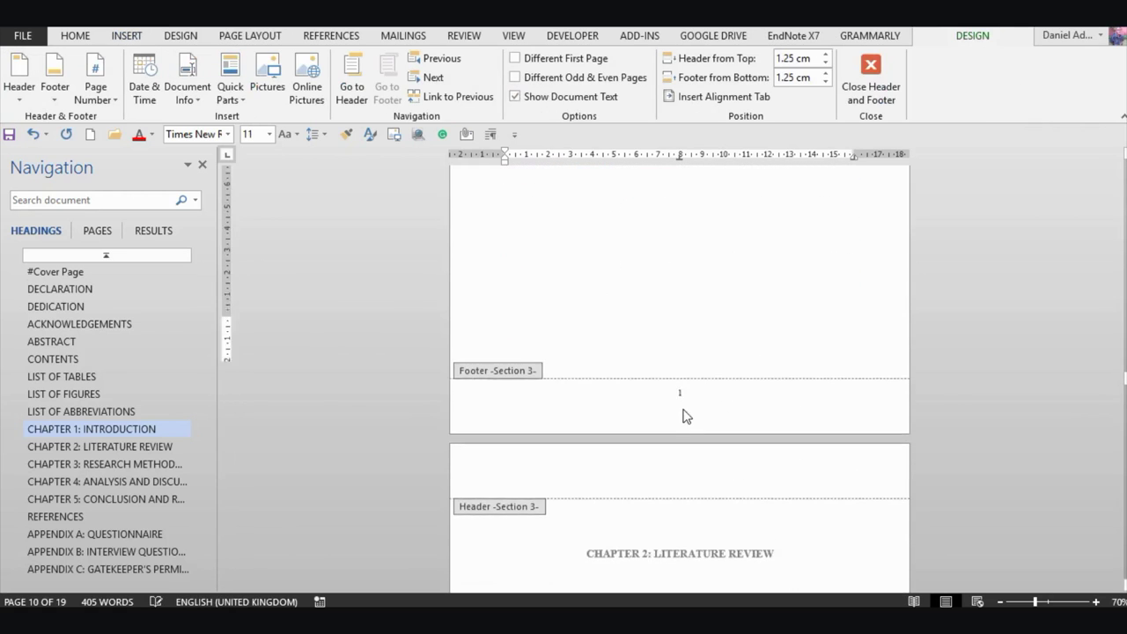
scroll(686, 408, down, 8)
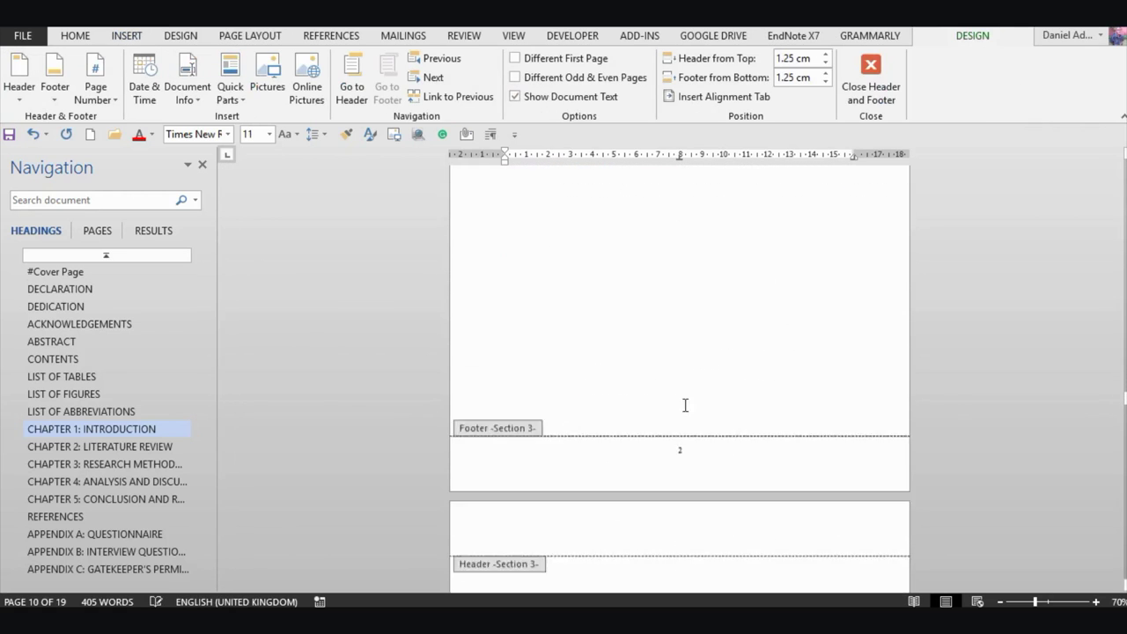
click(868, 80)
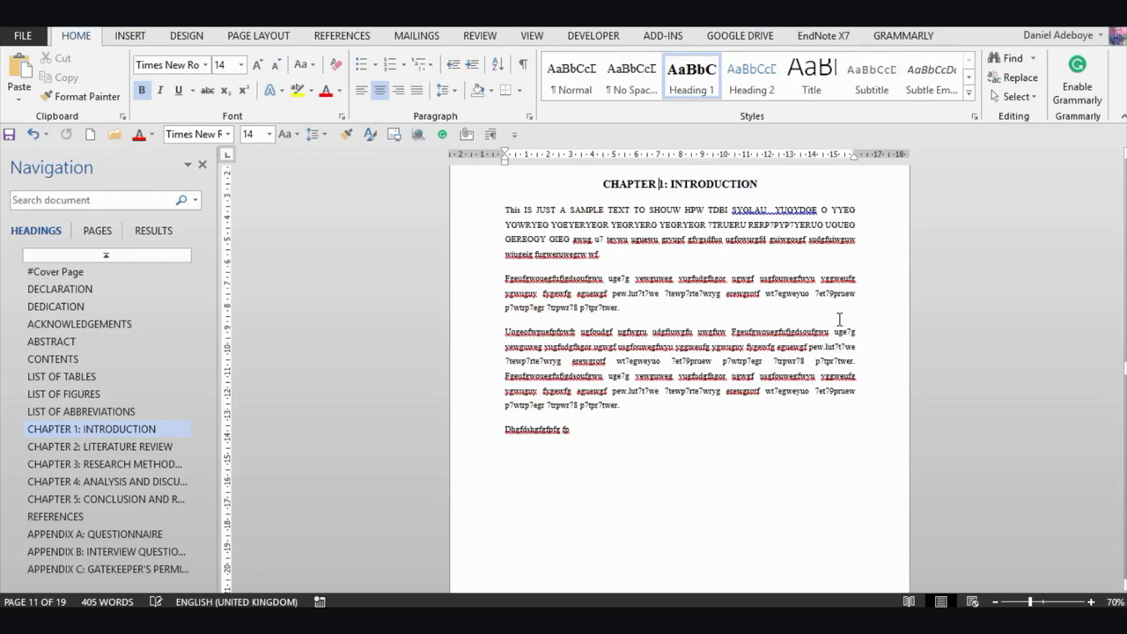
scroll(772, 352, up, 3)
scroll(772, 352, down, 3)
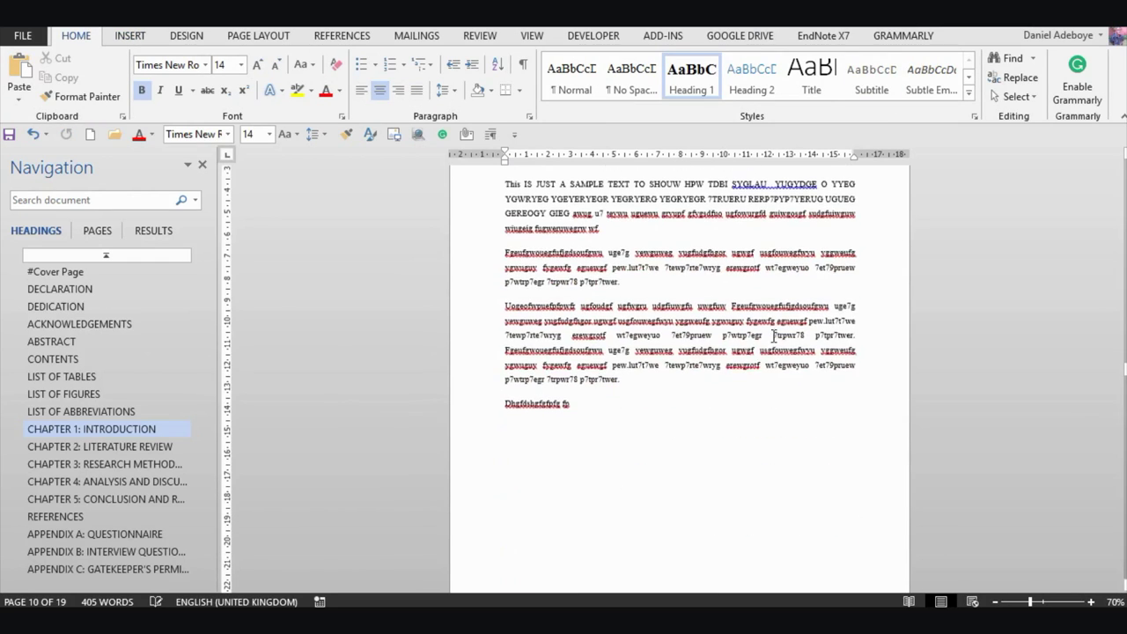
- Check the page numbers in the footers from the cover page through the preliminary pages to the start of Chapter 3
click(55, 273)
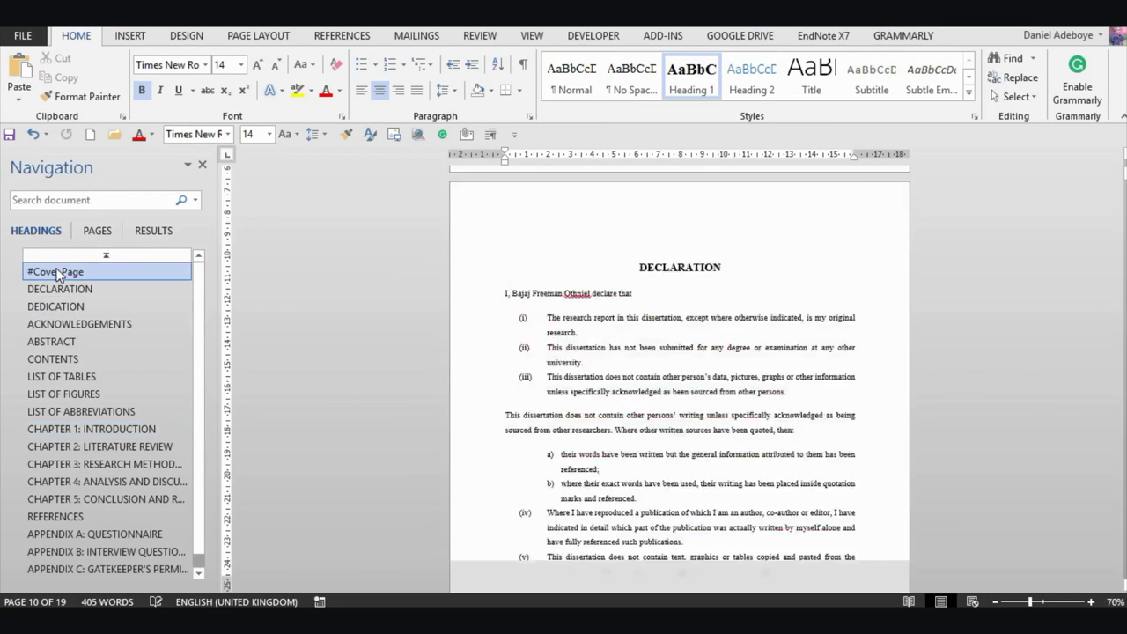
scroll(675, 247, down, 5)
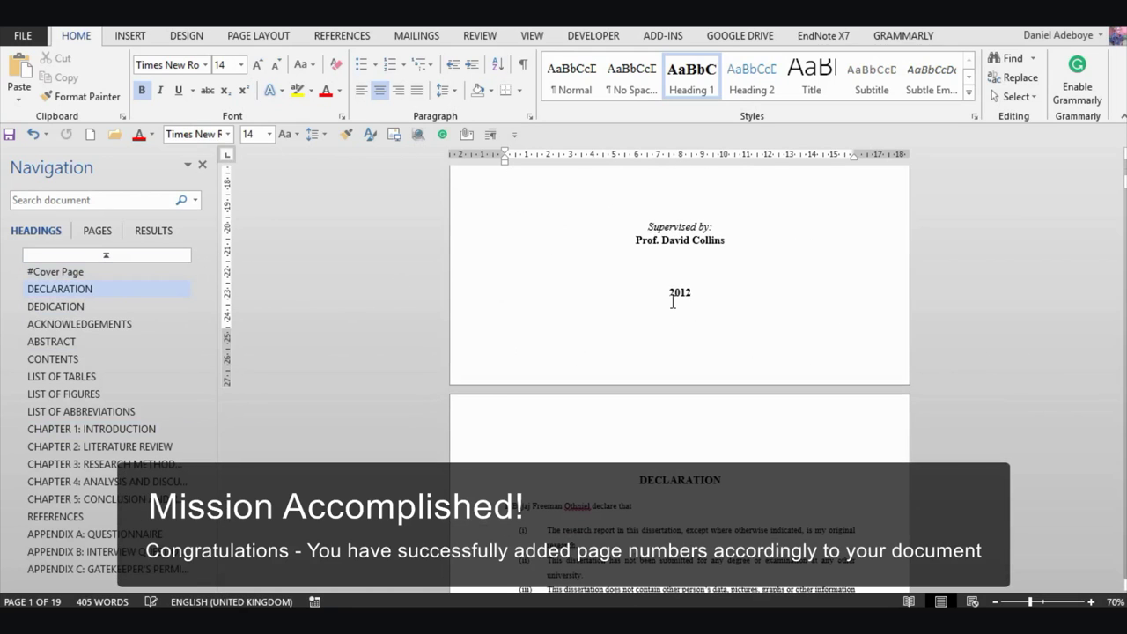
click(678, 227)
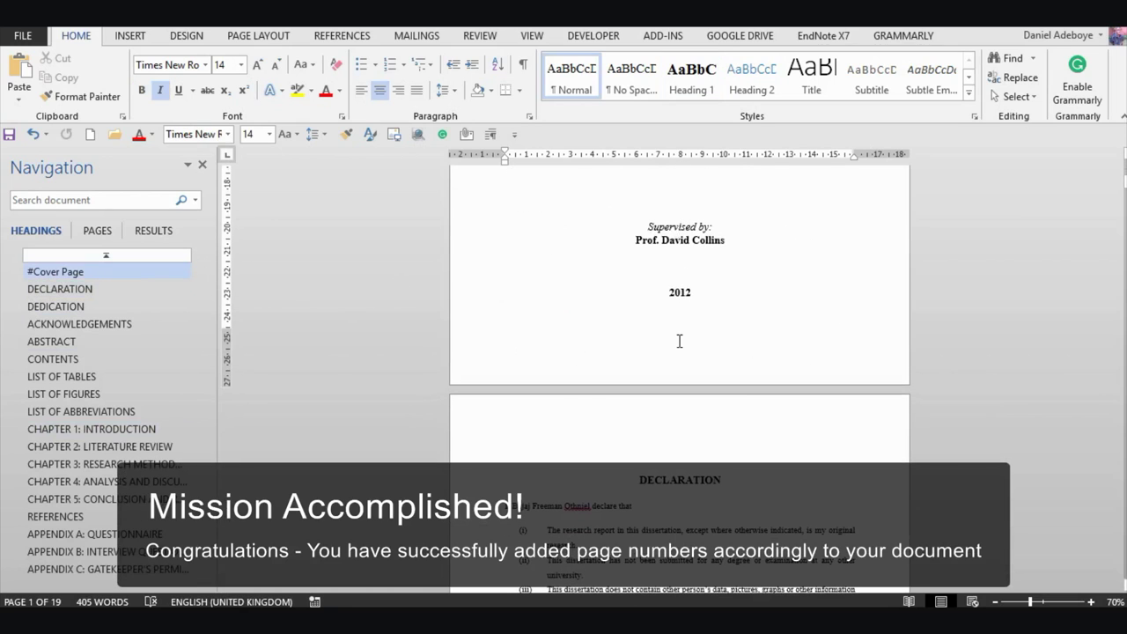
scroll(679, 341, down, 15)
click(670, 299)
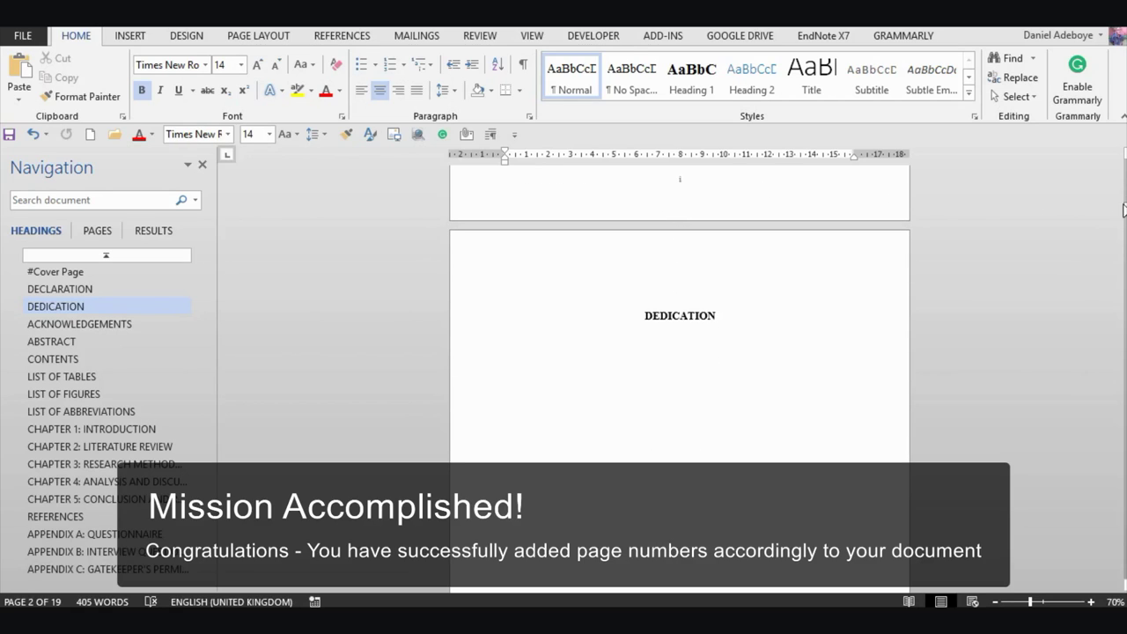
scroll(674, 211, down, 10)
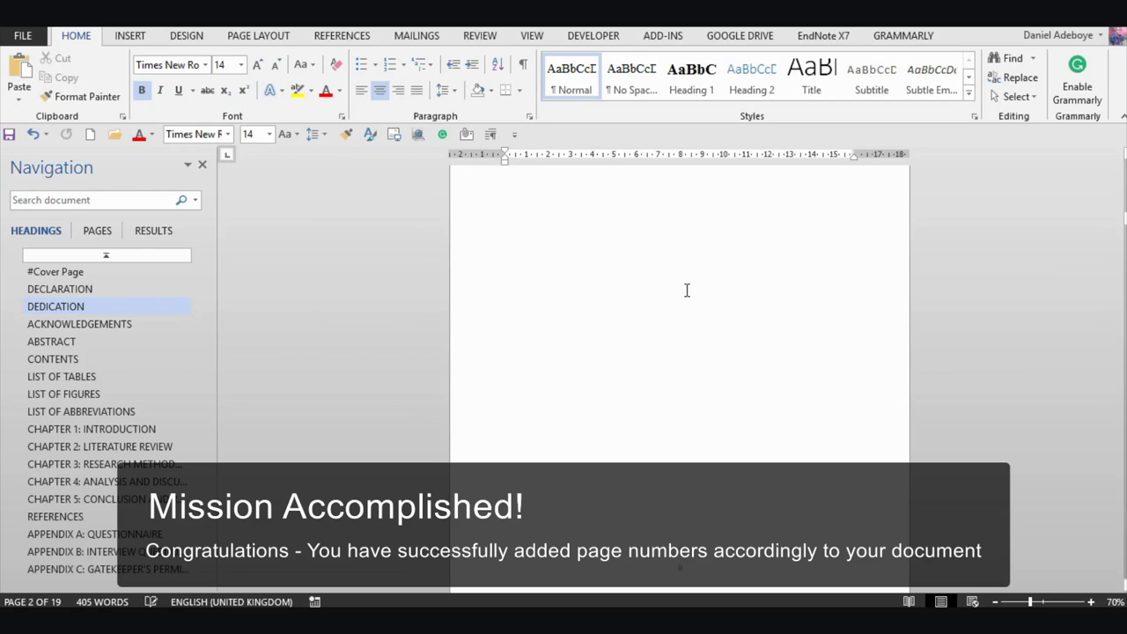
click(61, 360)
scroll(434, 350, down, 3)
scroll(434, 350, down, 5)
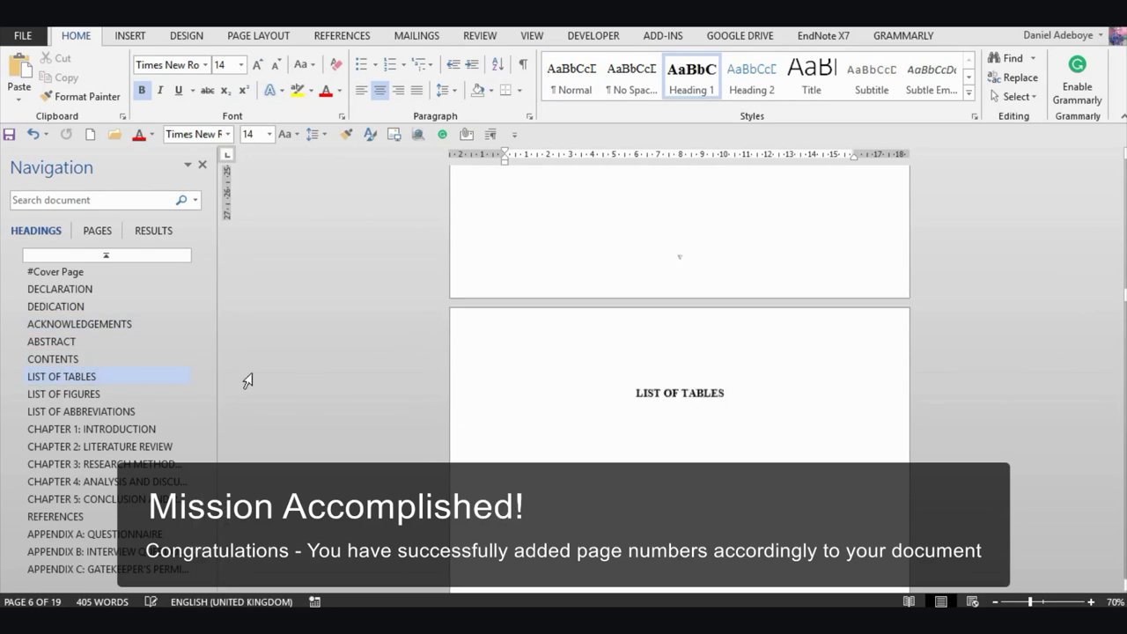
click(89, 413)
scroll(627, 334, down, 5)
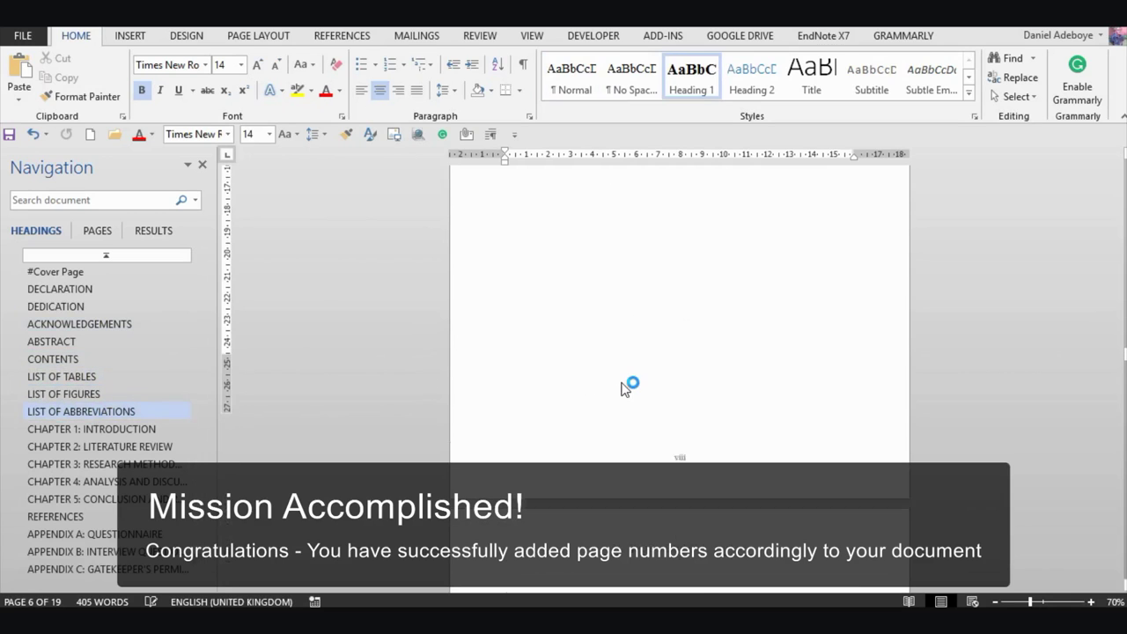
scroll(629, 346, down, 8)
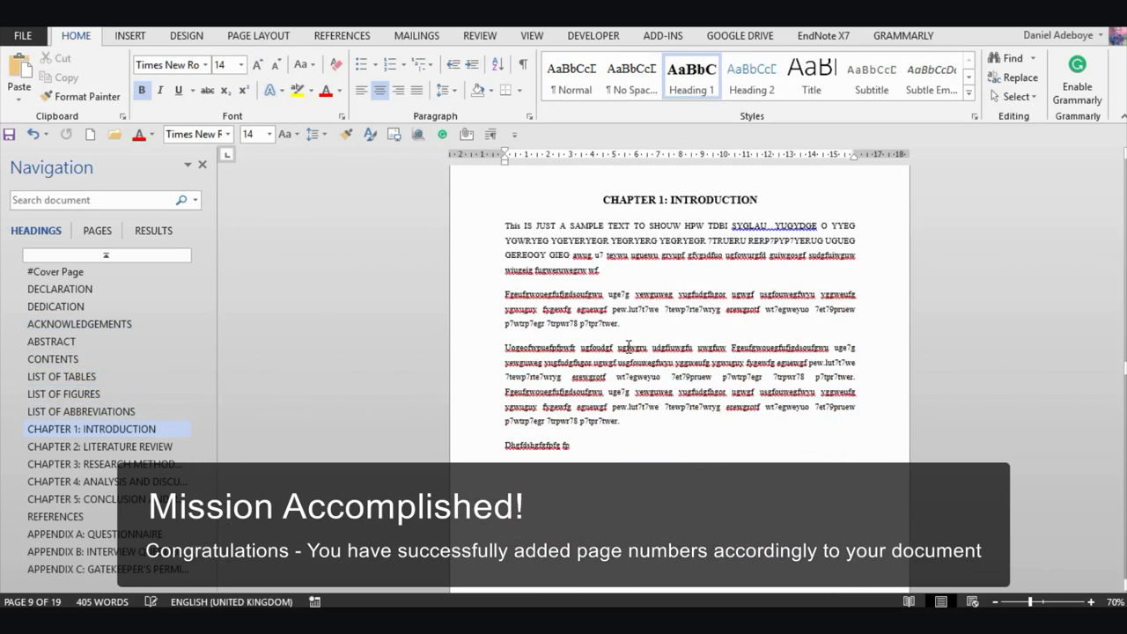
scroll(628, 347, down, 6)
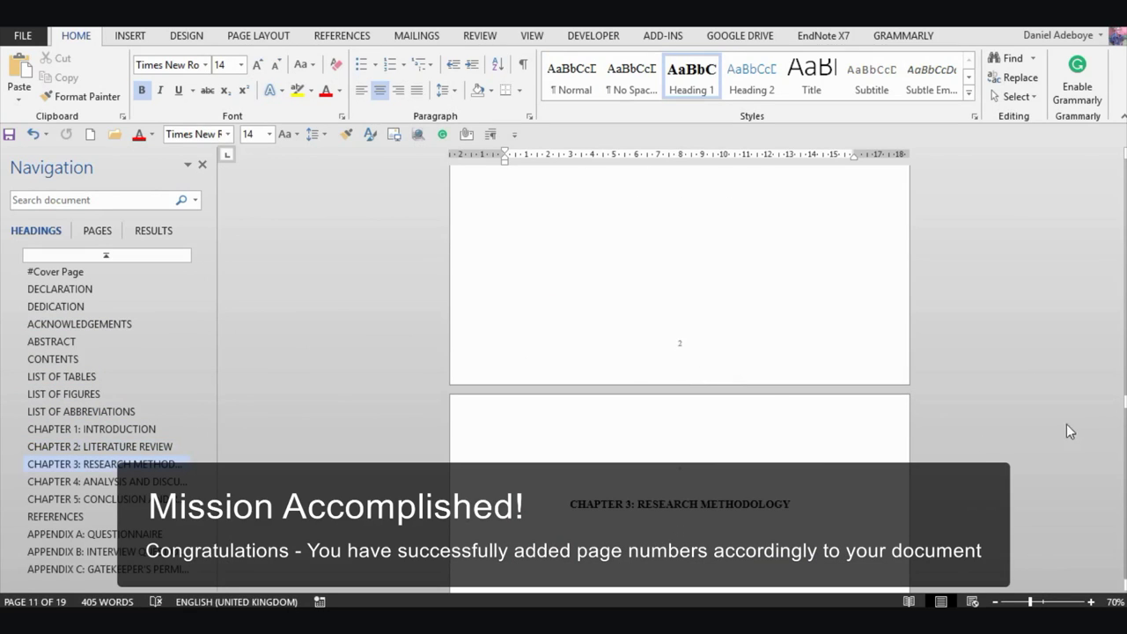
- Return to the cover page and recheck the footer numbering of the preliminary pages from the Declaration to the List of Abbreviations
drag(1124, 401, 1113, 160)
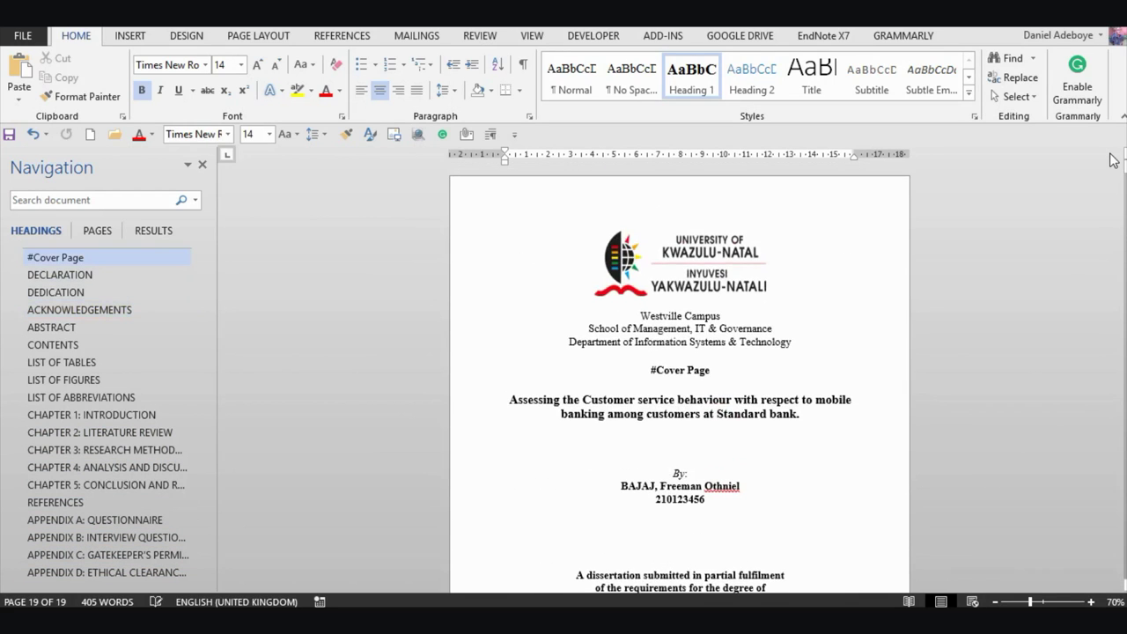
scroll(570, 494, down, 20)
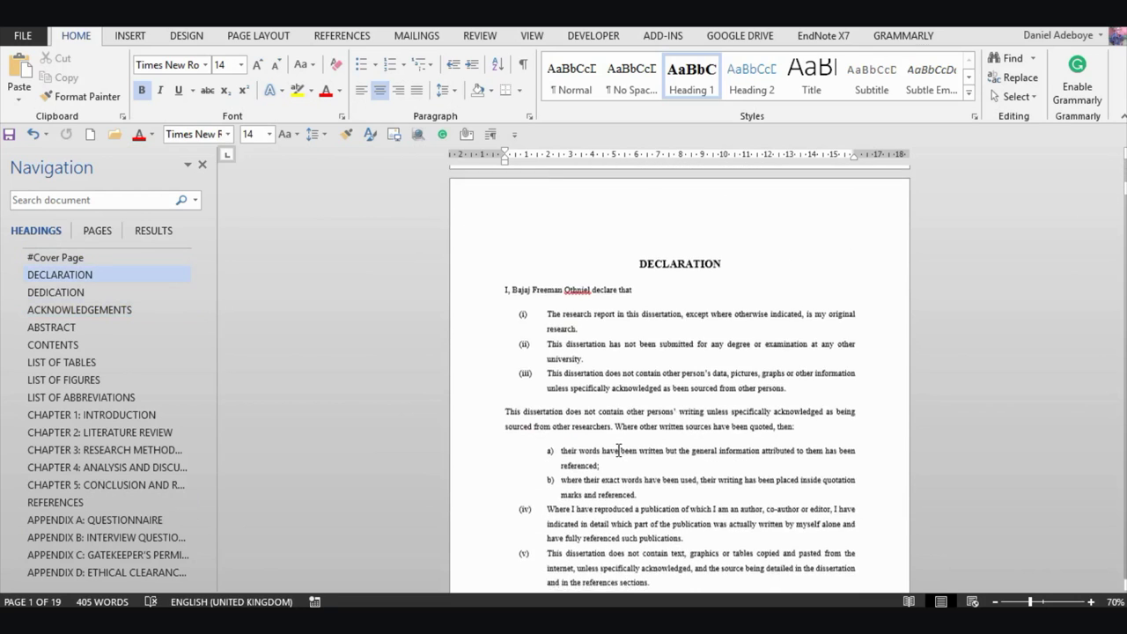
scroll(617, 451, down, 15)
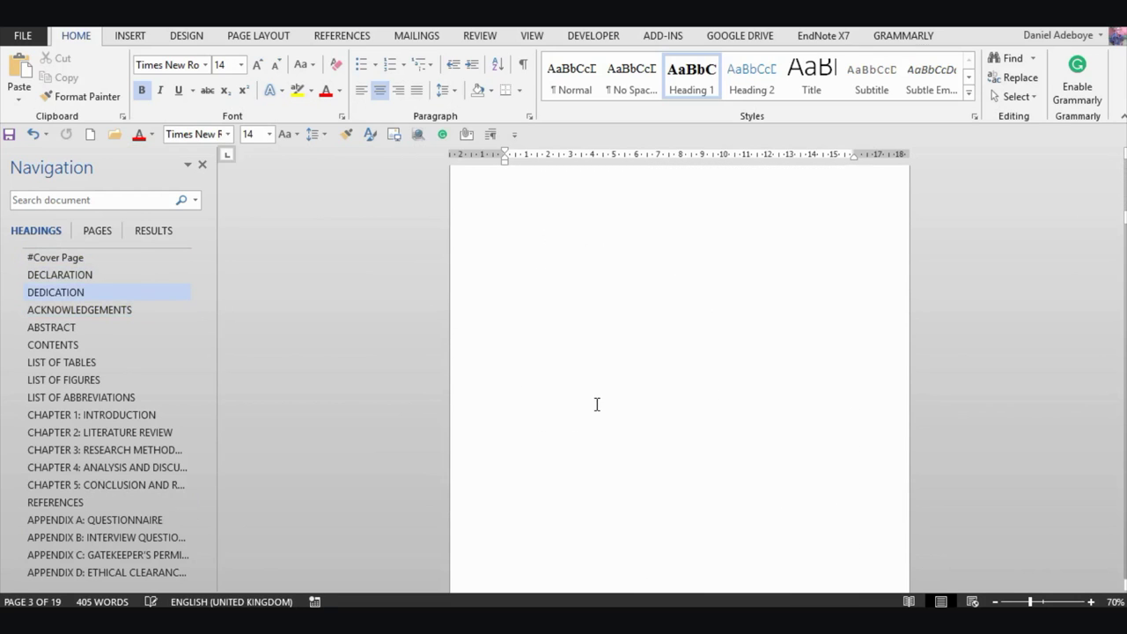
scroll(597, 404, down, 2)
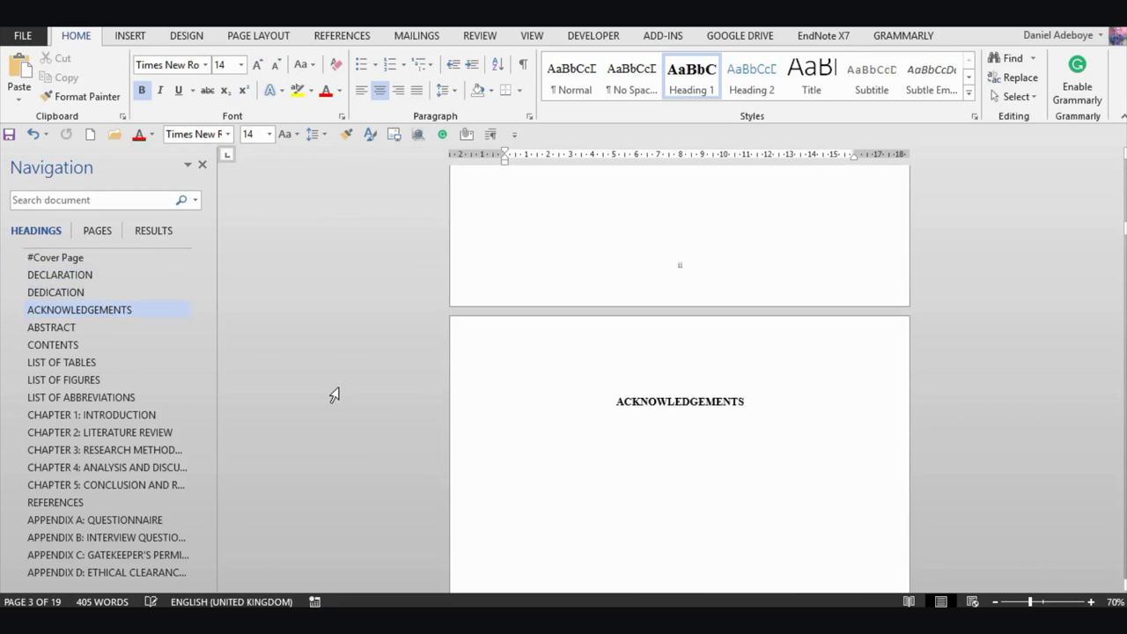
click(70, 344)
click(572, 266)
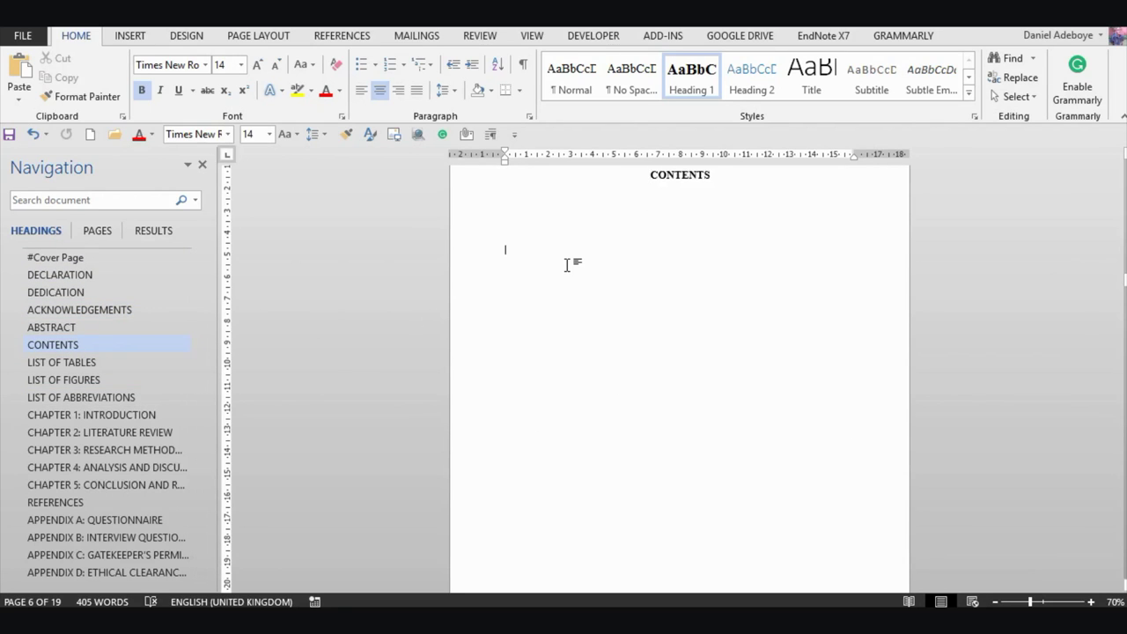
scroll(571, 260, down, 10)
scroll(568, 264, down, 2)
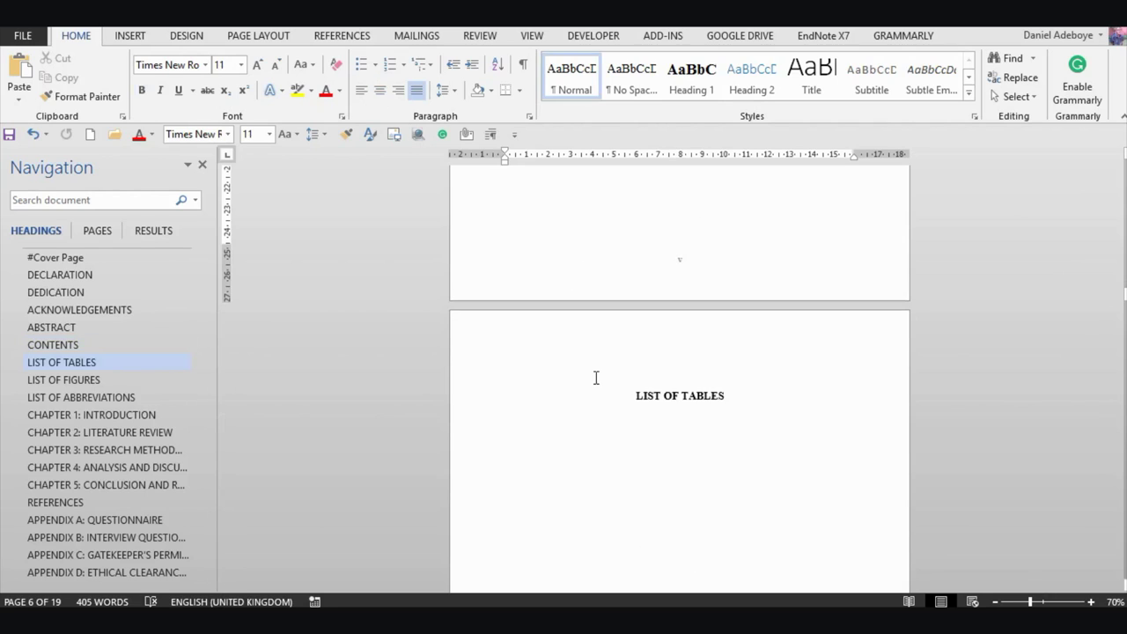
scroll(604, 386, down, 3)
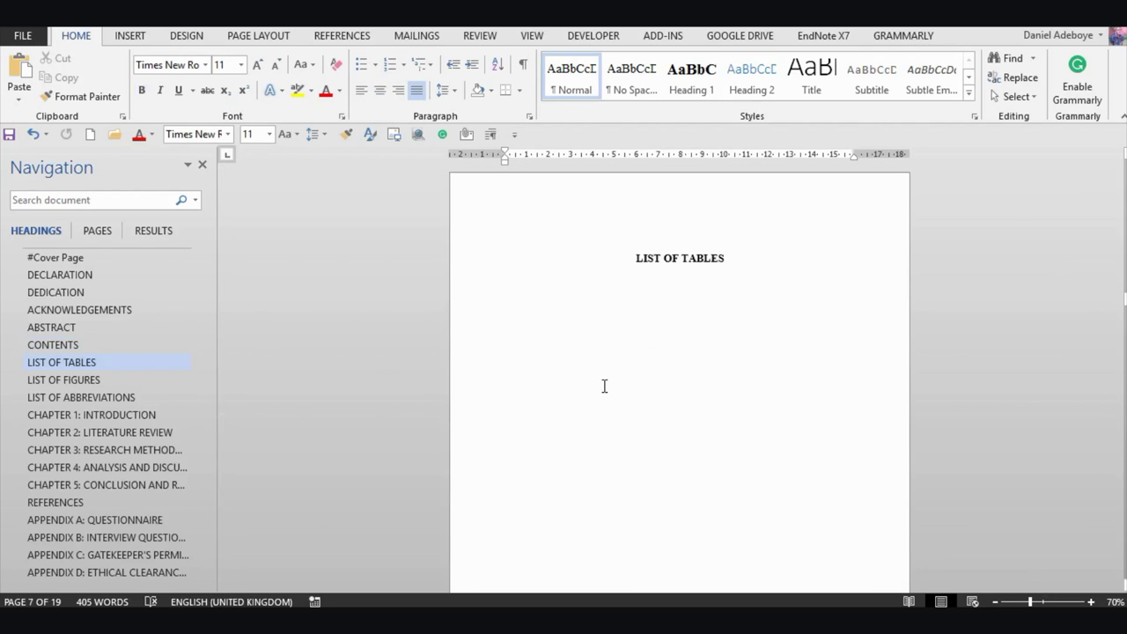
scroll(604, 385, down, 3)
scroll(604, 386, down, 12)
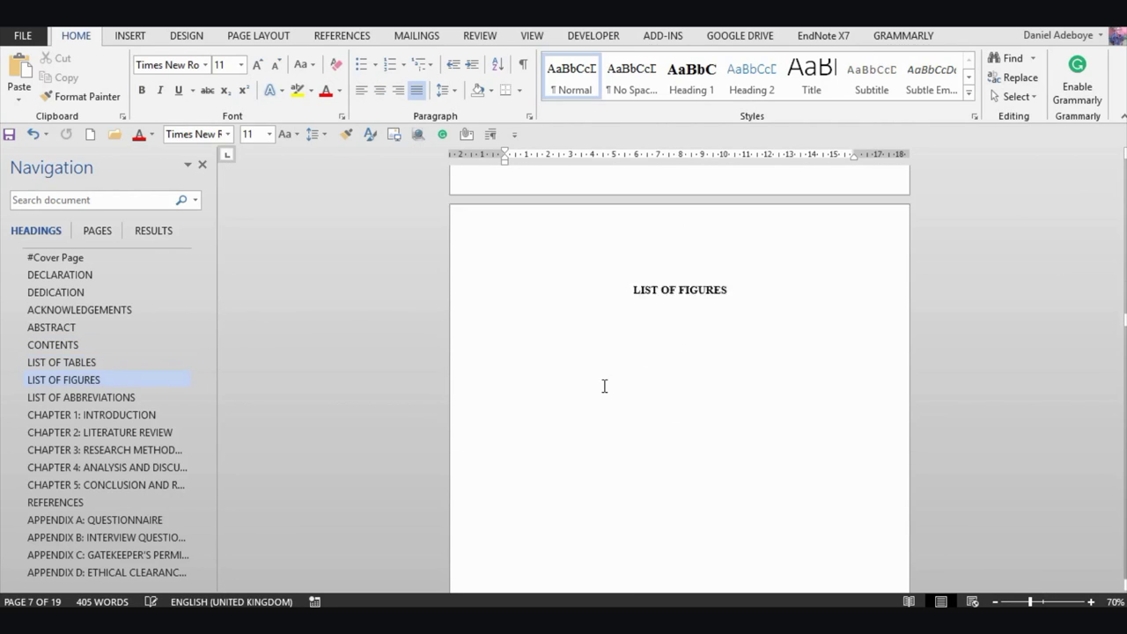
scroll(604, 386, down, 6)
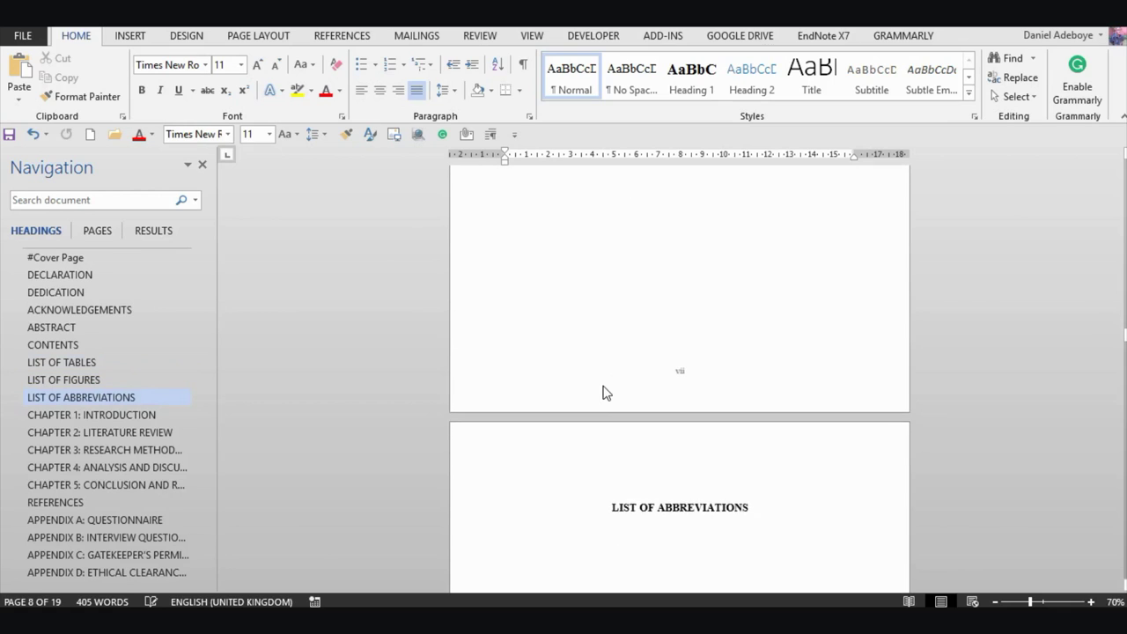
scroll(605, 386, down, 8)
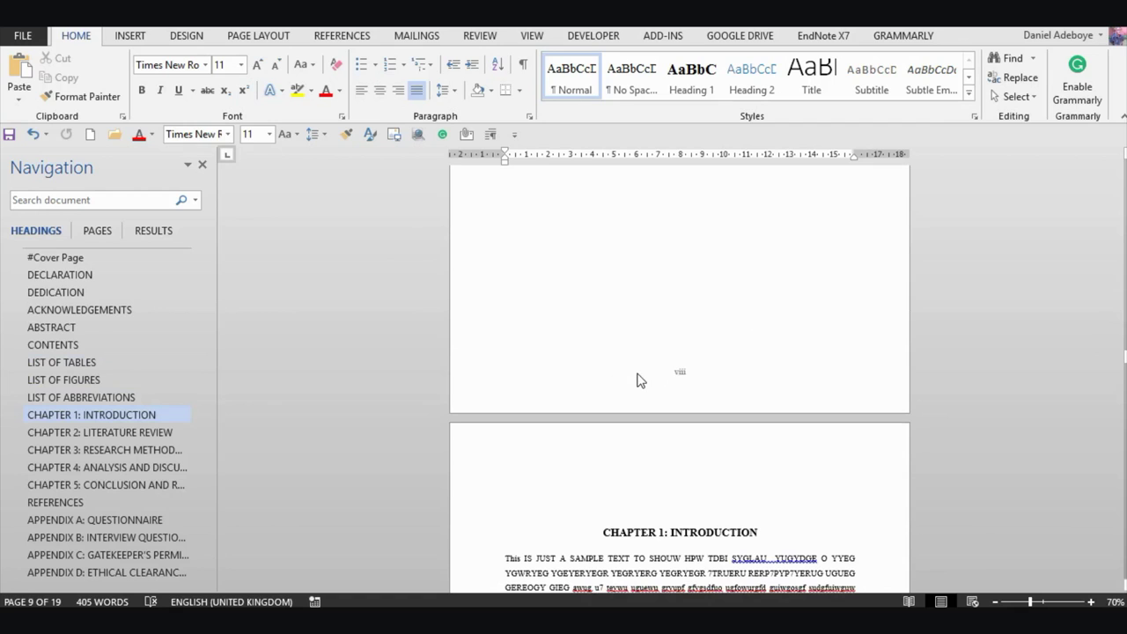
- Compare the footer numbers of the List of Abbreviations and Chapter 1: Introduction pages, where the numbering format changes
scroll(642, 403, down, 8)
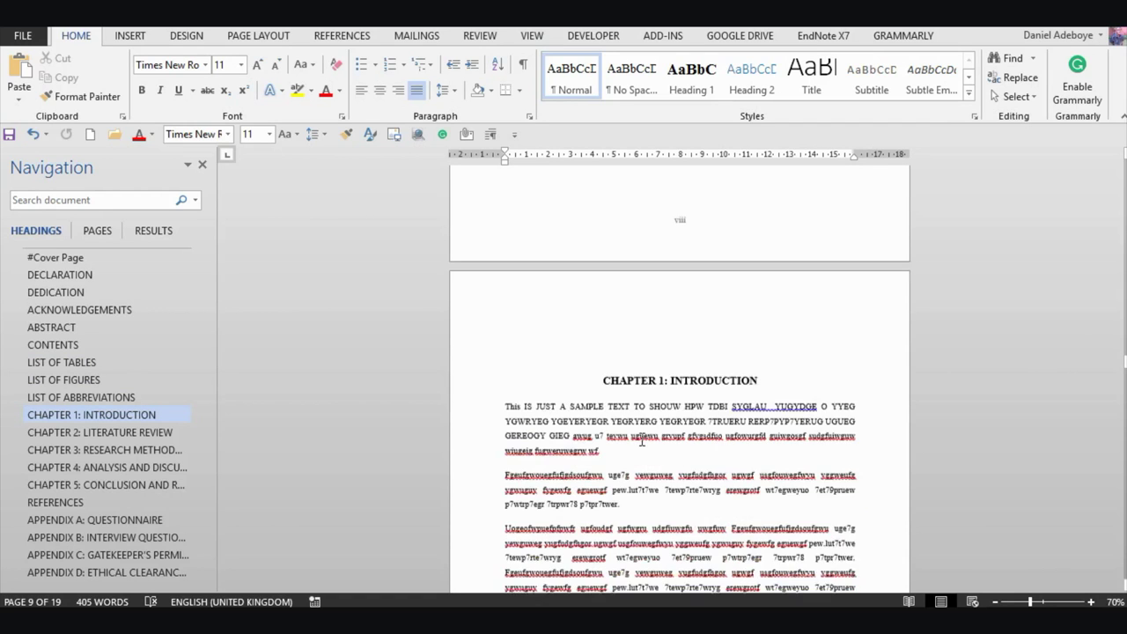
scroll(634, 431, down, 3)
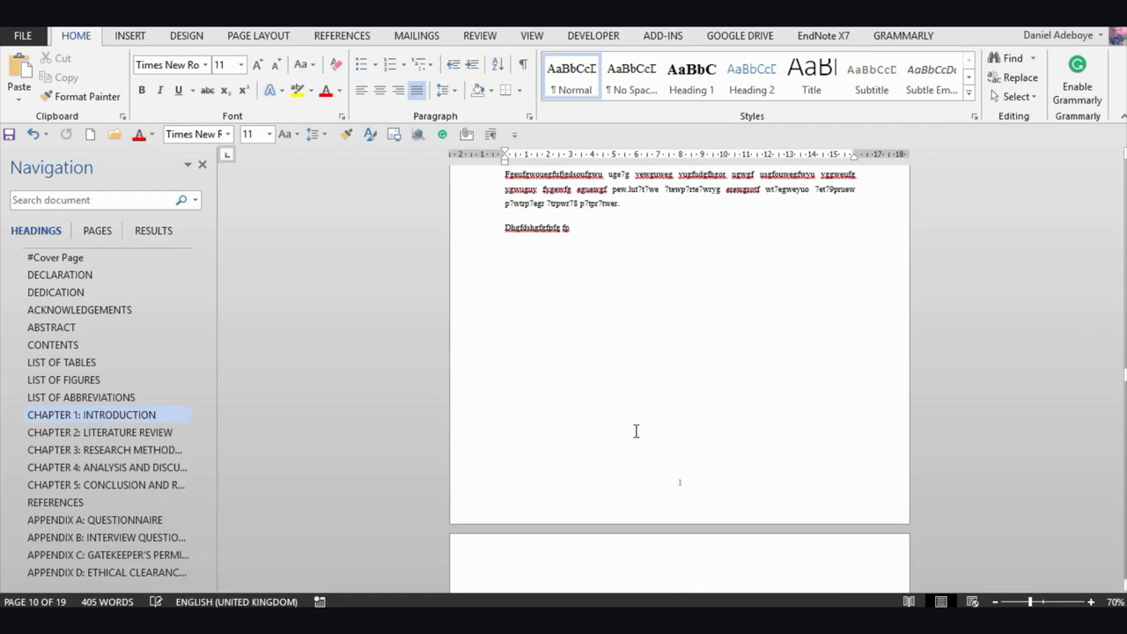
scroll(629, 430, up, 6)
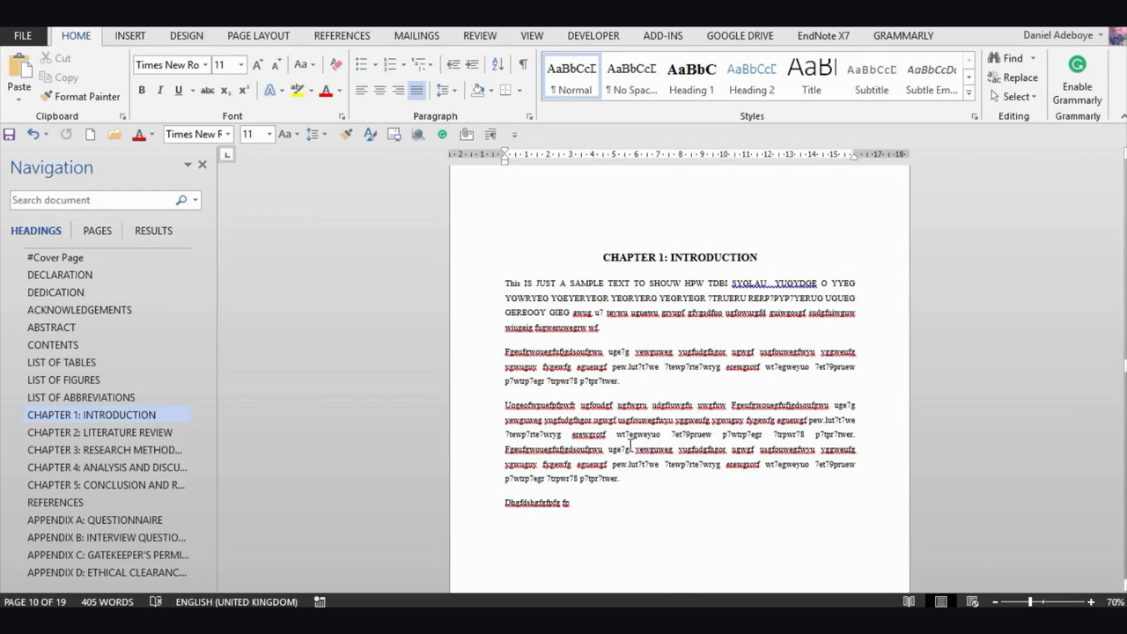
scroll(621, 484, up, 3)
scroll(620, 483, up, 7)
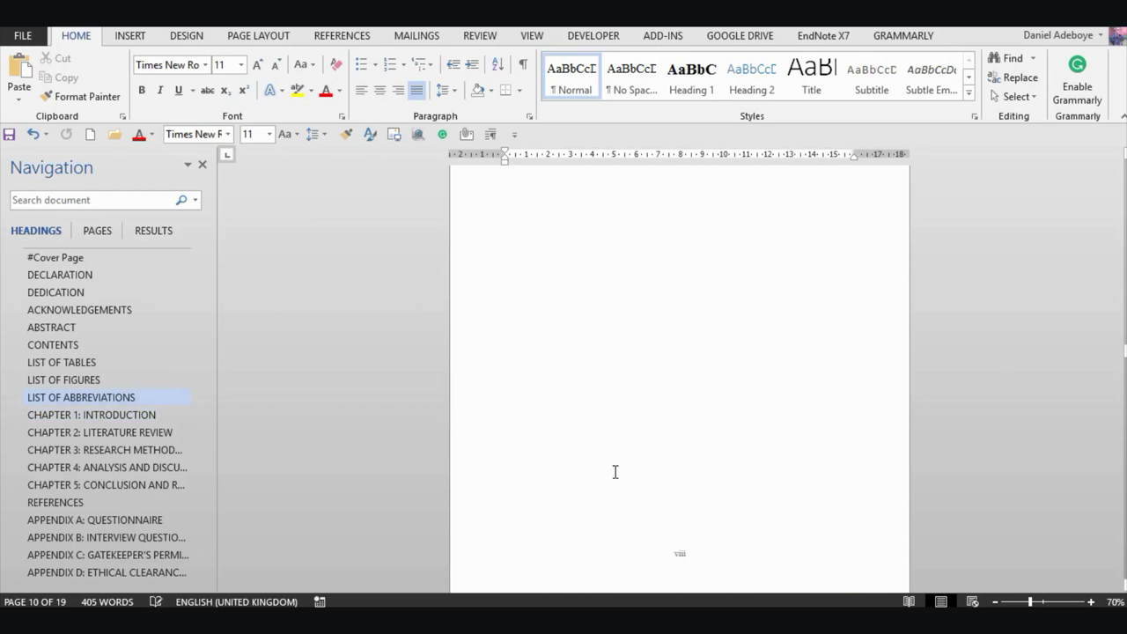
scroll(613, 469, down, 6)
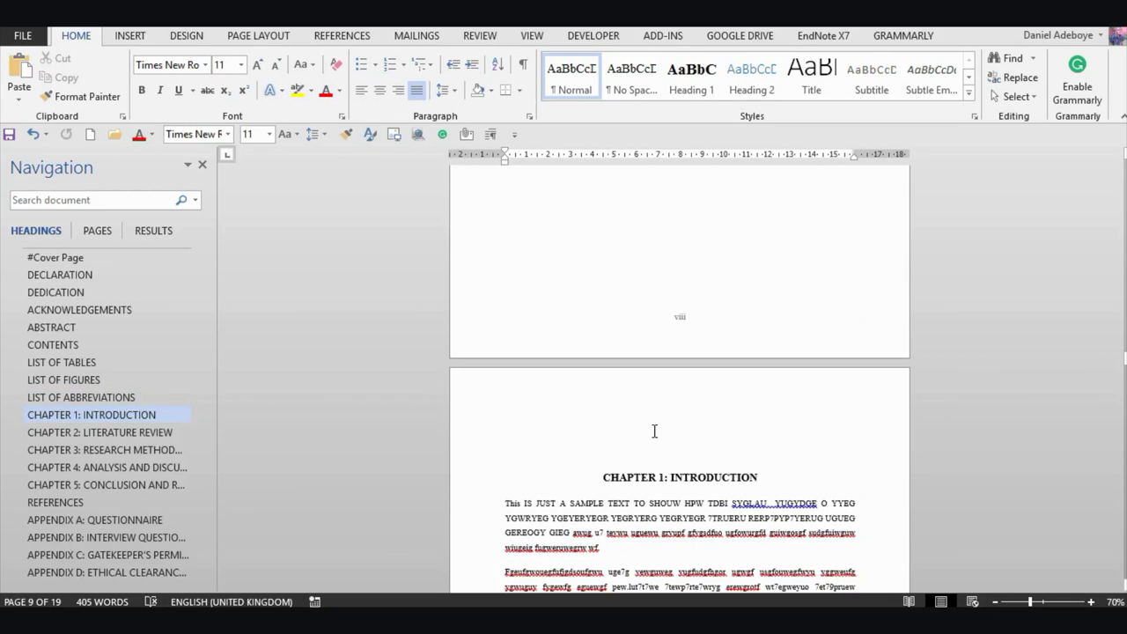
scroll(655, 433, down, 12)
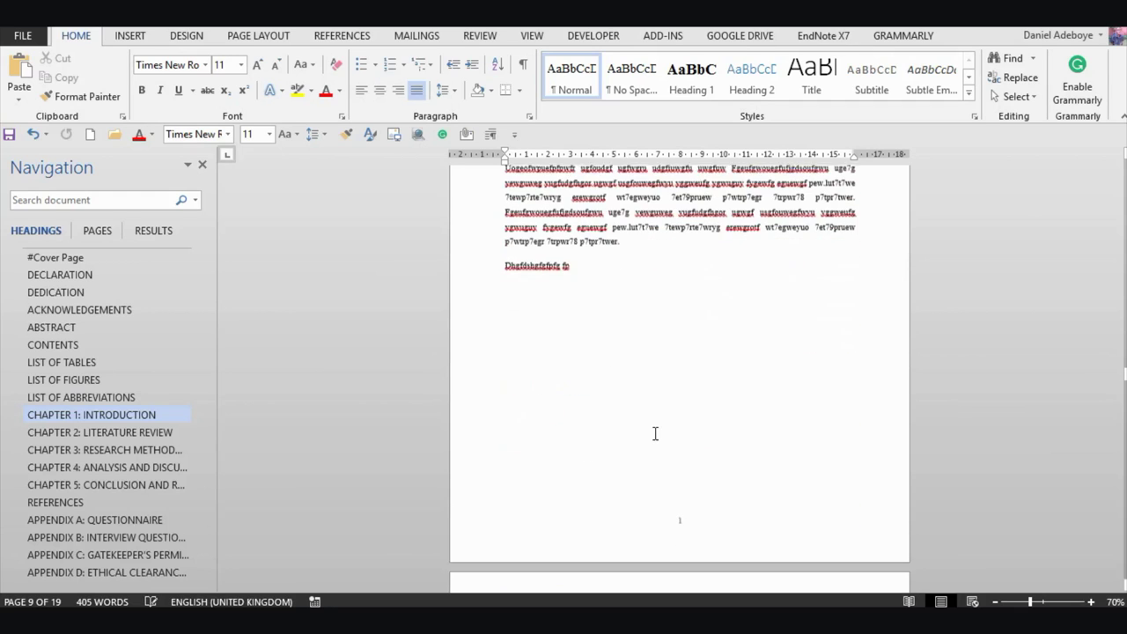
scroll(678, 532, up, 10)
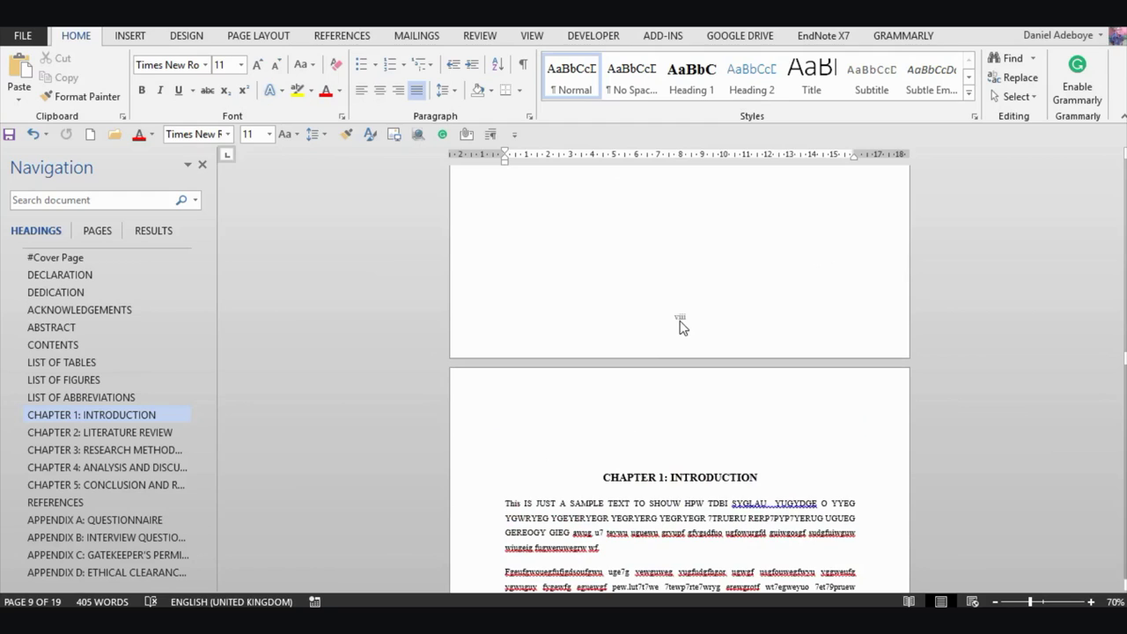
scroll(592, 386, up, 12)
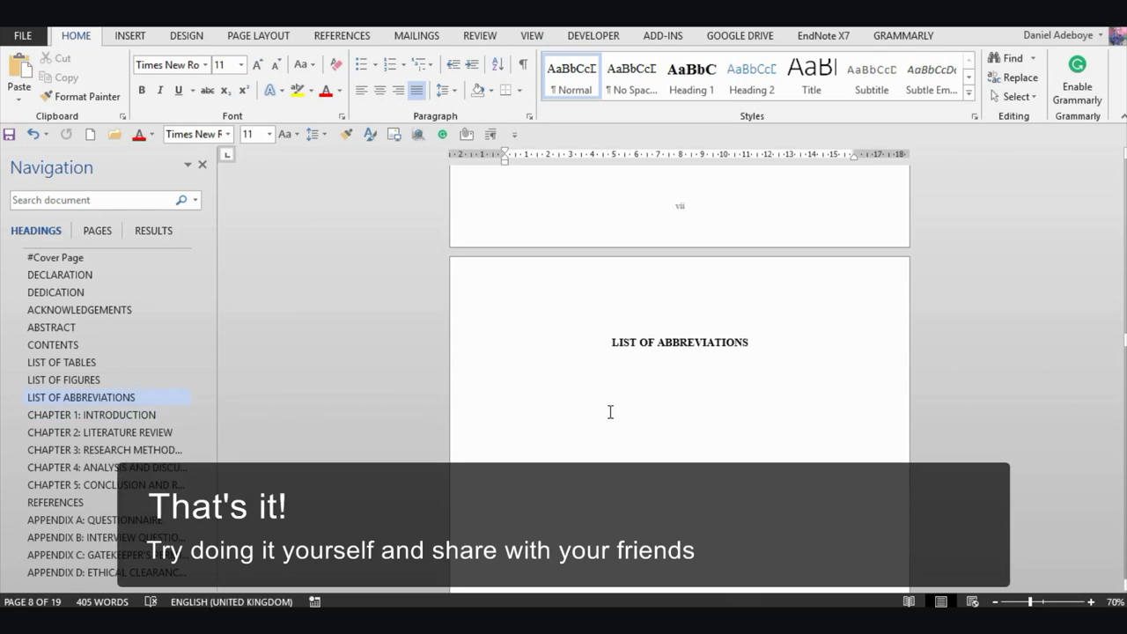
scroll(610, 413, up, 2)
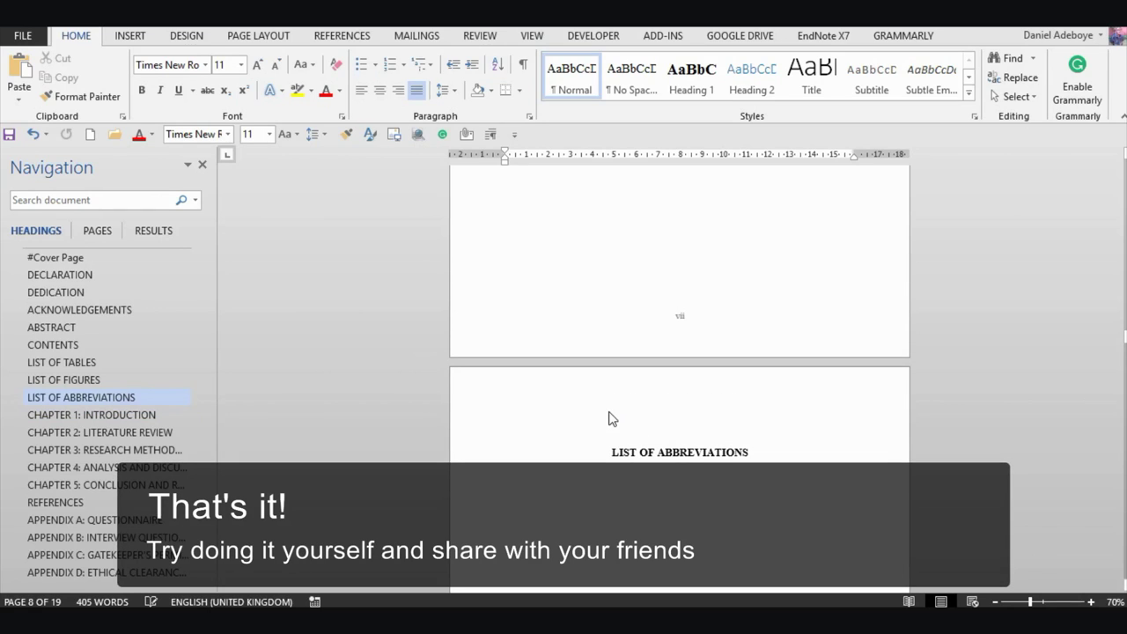